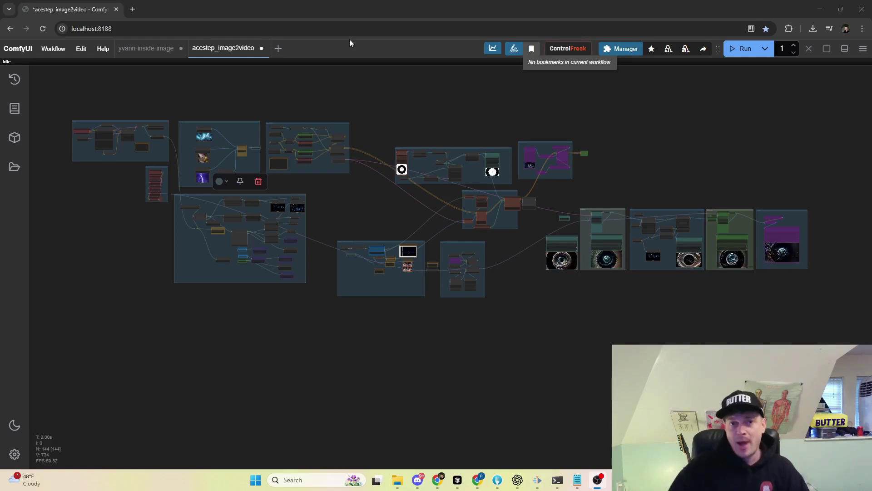
# Move the Audio Trim node in the Audio gen group slightly to the left
pyautogui.moveTo(362, 170); pyautogui.dragTo(529, 208)
pyautogui.scroll(1, 454, 216)
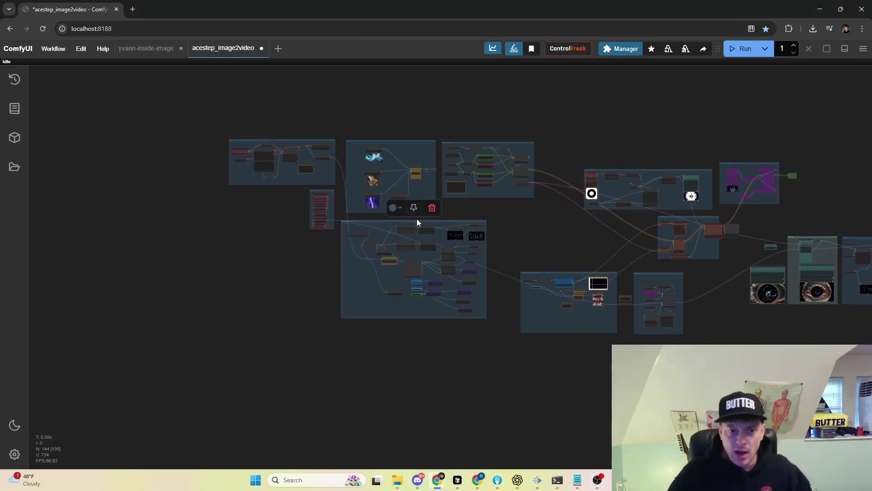
pyautogui.scroll(15, 292, 194)
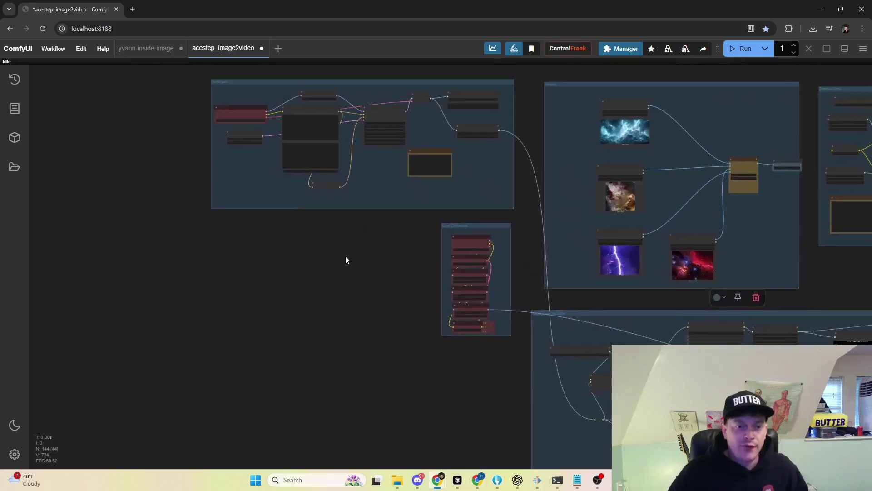
pyautogui.moveTo(393, 293); pyautogui.dragTo(394, 390)
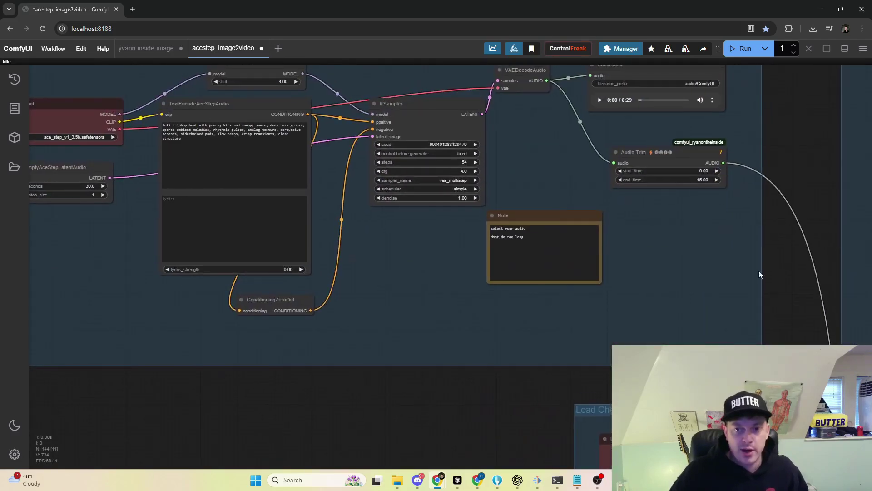
pyautogui.moveTo(814, 262); pyautogui.dragTo(838, 307)
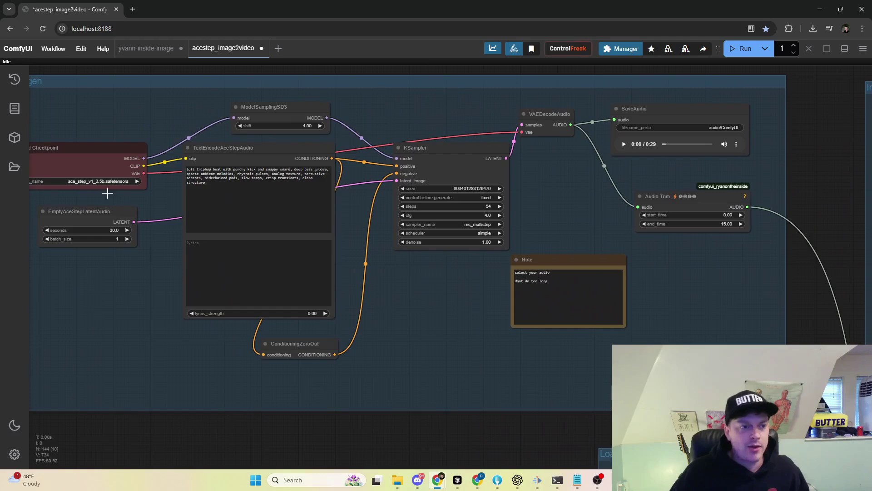
pyautogui.moveTo(277, 434); pyautogui.dragTo(314, 435)
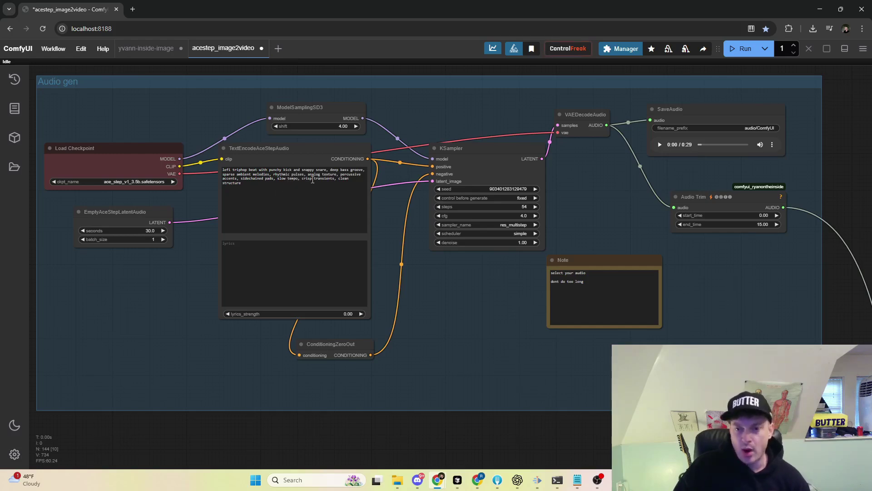
pyautogui.moveTo(575, 187); pyautogui.dragTo(507, 189)
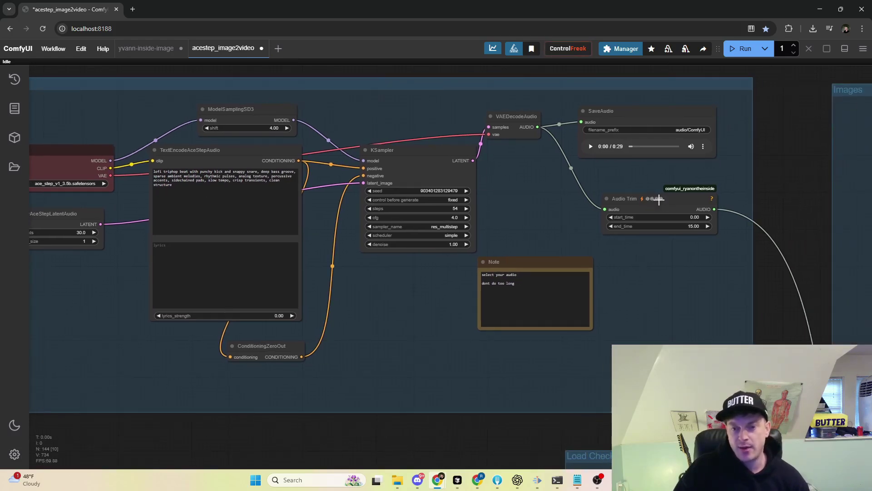
pyautogui.click(660, 198)
pyautogui.moveTo(661, 198); pyautogui.dragTo(653, 198)
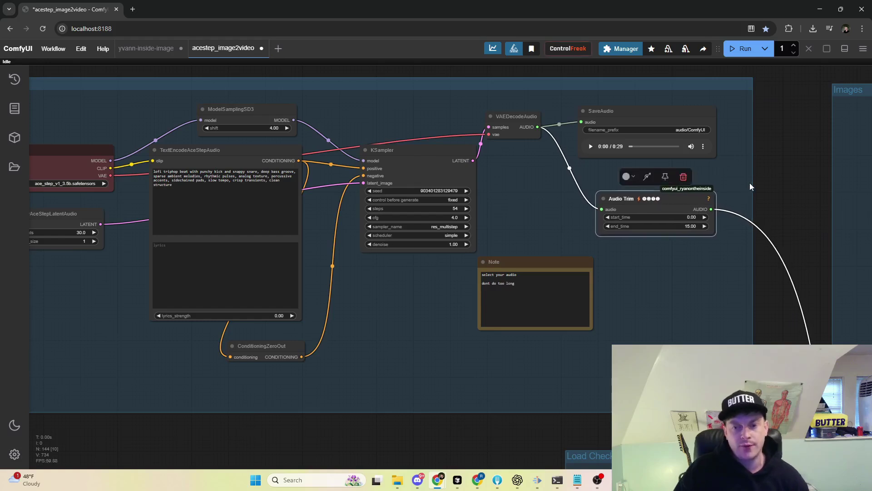
# Play a short preview of the generated audio in the SaveAudio node
pyautogui.moveTo(750, 186); pyautogui.dragTo(642, 181)
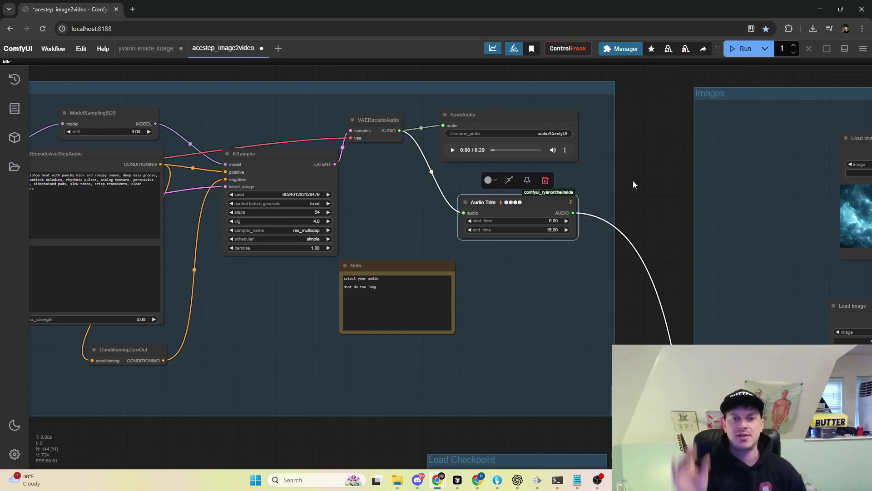
pyautogui.moveTo(637, 219); pyautogui.dragTo(659, 215)
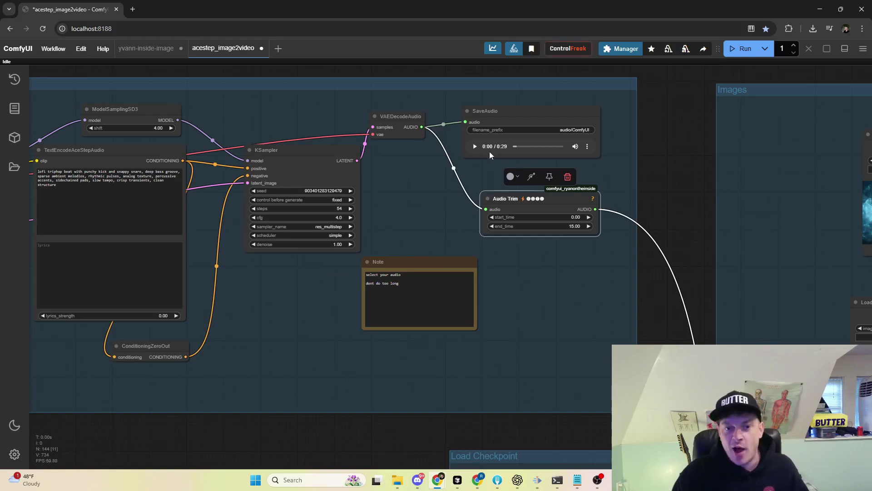
pyautogui.click(475, 147)
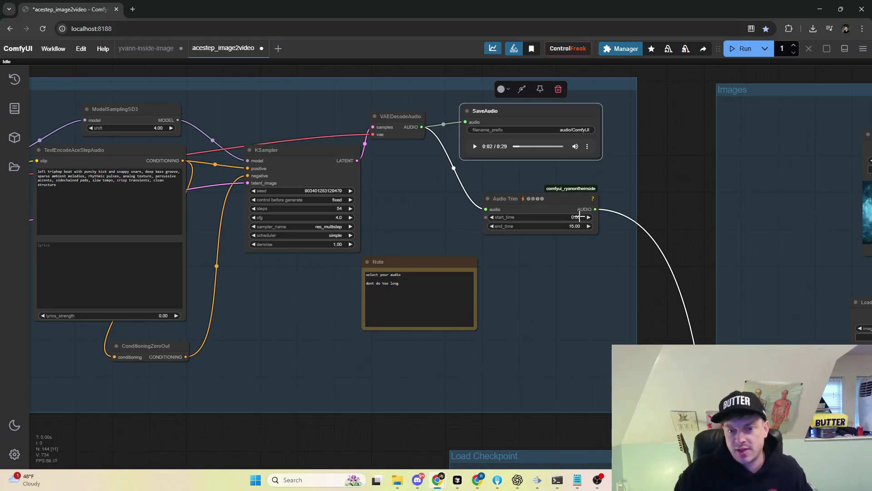
# In the Images group, move the blue_electric_clouds, deep_space and purple_cloud Load Image nodes up and to the left
pyautogui.scroll(-3, 652, 299)
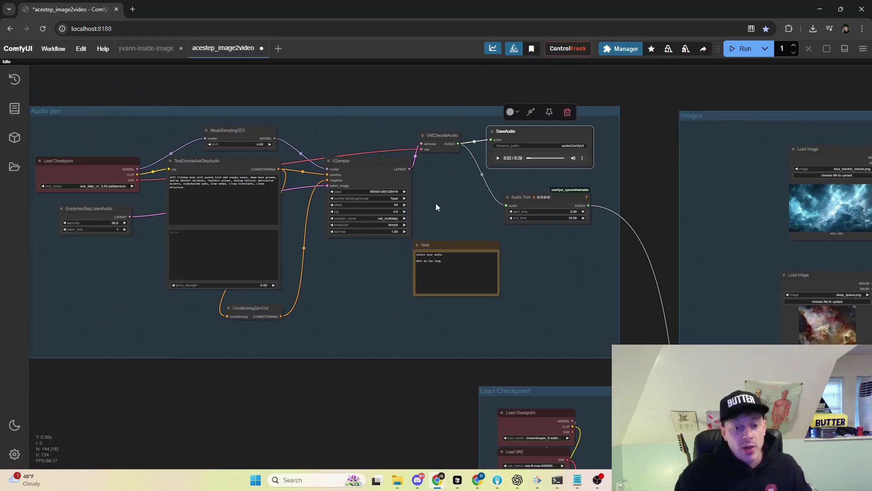
pyautogui.moveTo(382, 431); pyautogui.dragTo(252, 271)
pyautogui.scroll(-4, 203, 253)
pyautogui.scroll(-5, 252, 272)
pyautogui.moveTo(273, 337); pyautogui.dragTo(152, 306)
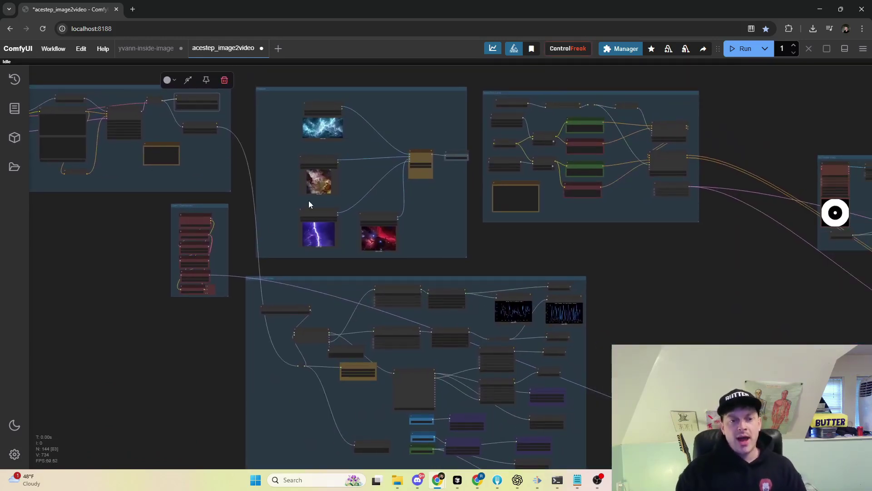
pyautogui.scroll(5, 389, 228)
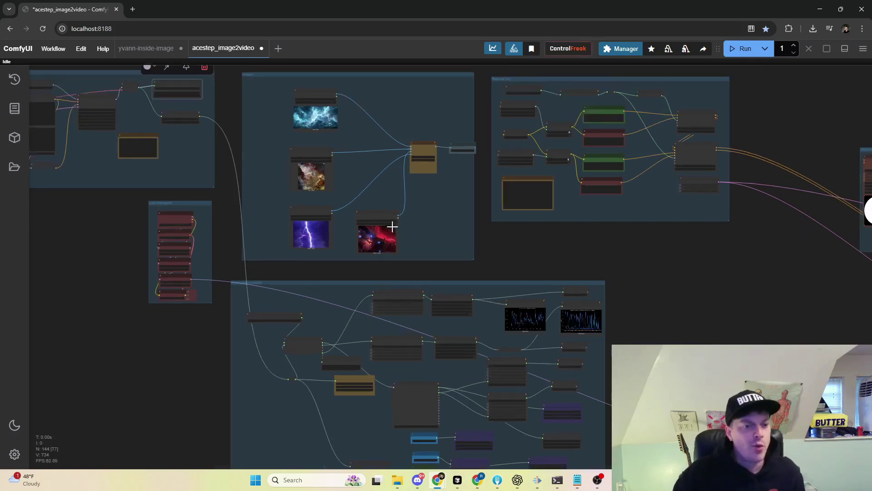
pyautogui.scroll(2, 527, 227)
pyautogui.moveTo(526, 219); pyautogui.dragTo(545, 249)
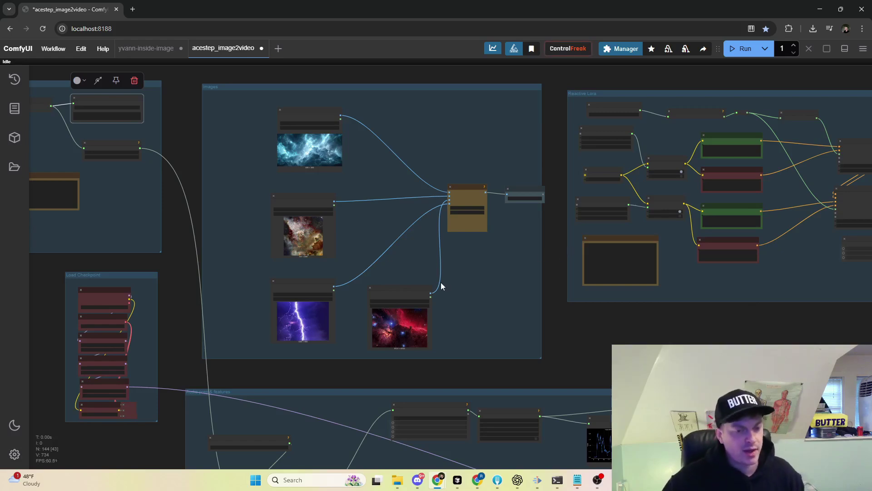
pyautogui.scroll(4, 479, 234)
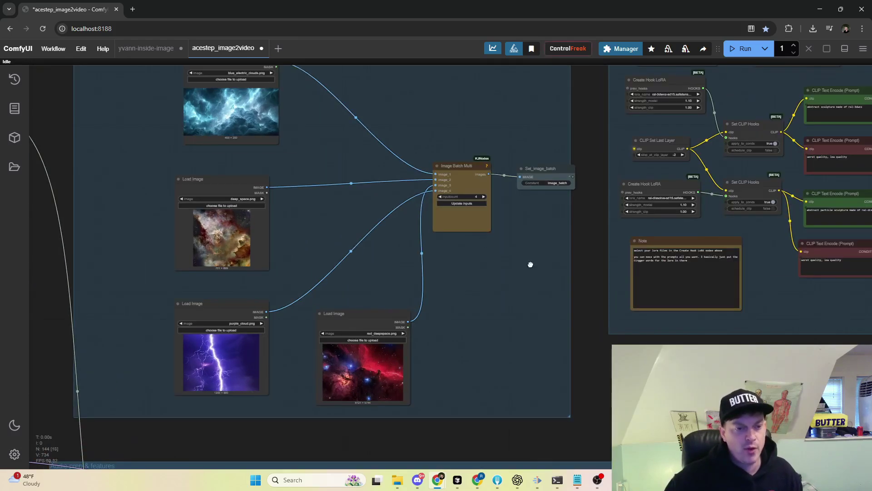
pyautogui.moveTo(530, 263); pyautogui.dragTo(553, 312)
pyautogui.moveTo(252, 113); pyautogui.dragTo(236, 99)
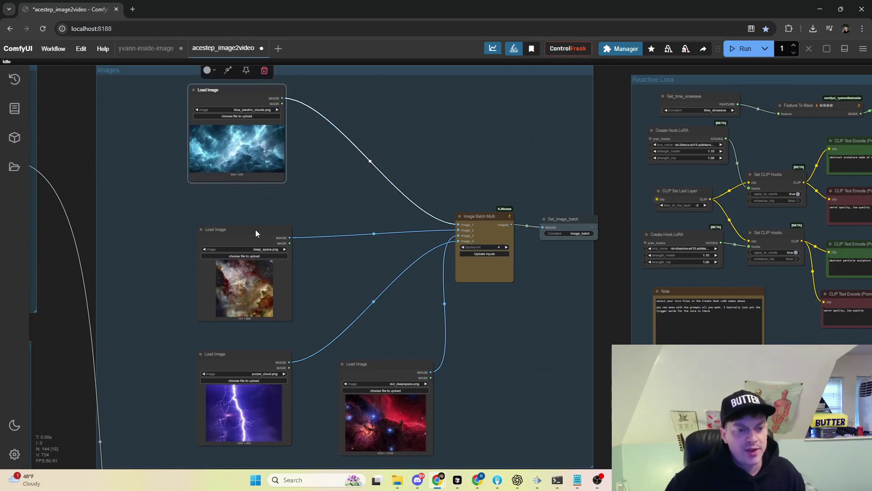
pyautogui.moveTo(257, 227); pyautogui.dragTo(241, 206)
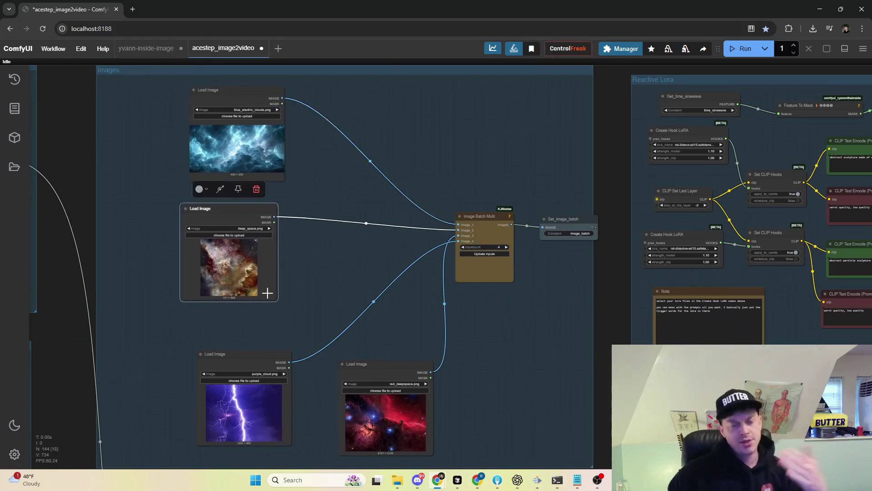
pyautogui.moveTo(269, 360); pyautogui.dragTo(246, 324)
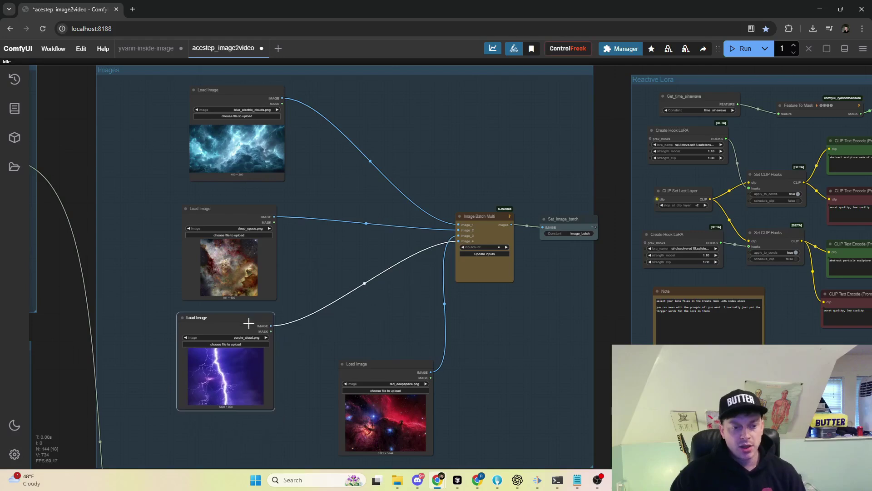
# Set the Image Batch Multi node's inputcount to 9 and update its inputs
pyautogui.scroll(2, 500, 241)
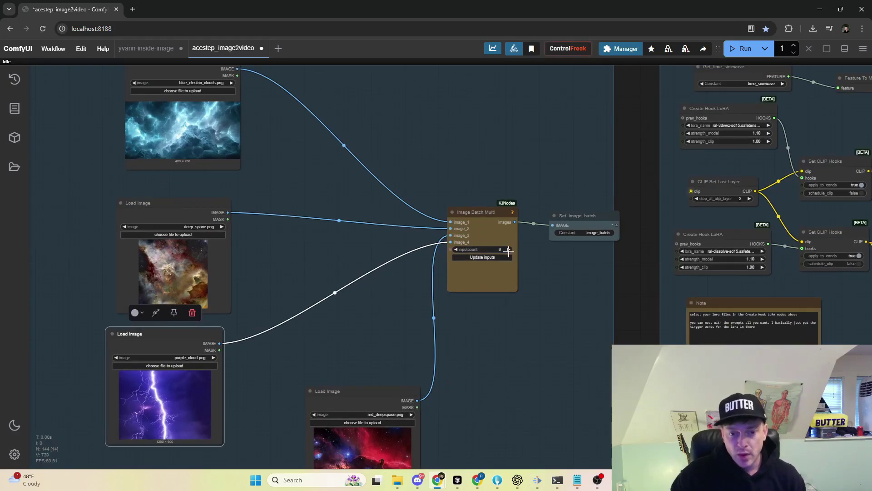
pyautogui.click(494, 257)
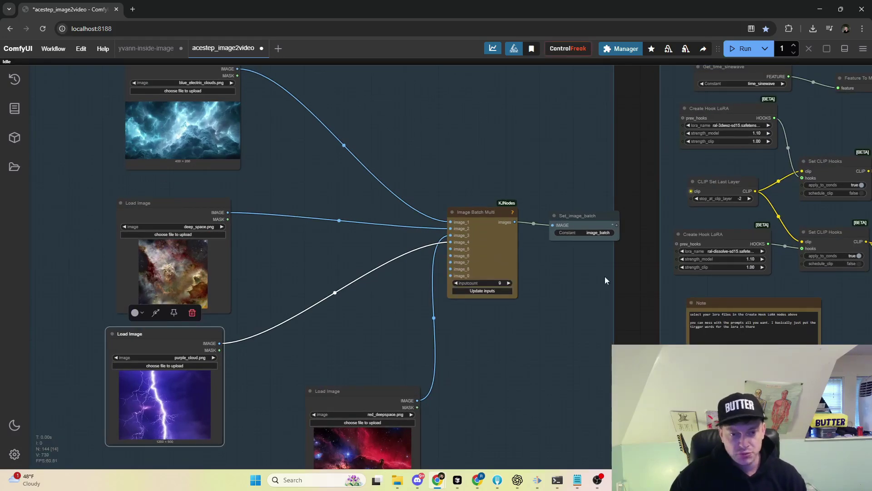
# Move the red_deepspace Load Image node up and left, and update the Image Batch Multi node with an inputcount of 4
pyautogui.moveTo(364, 388); pyautogui.dragTo(346, 352)
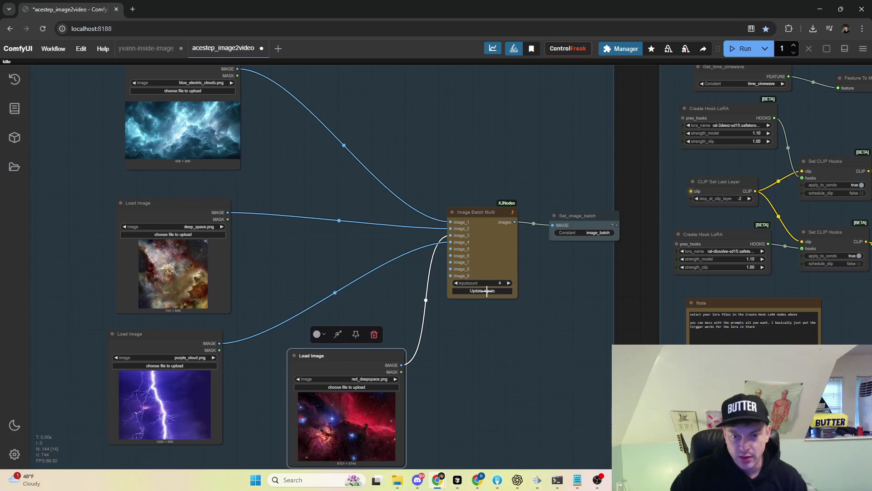
pyautogui.scroll(-5, 568, 336)
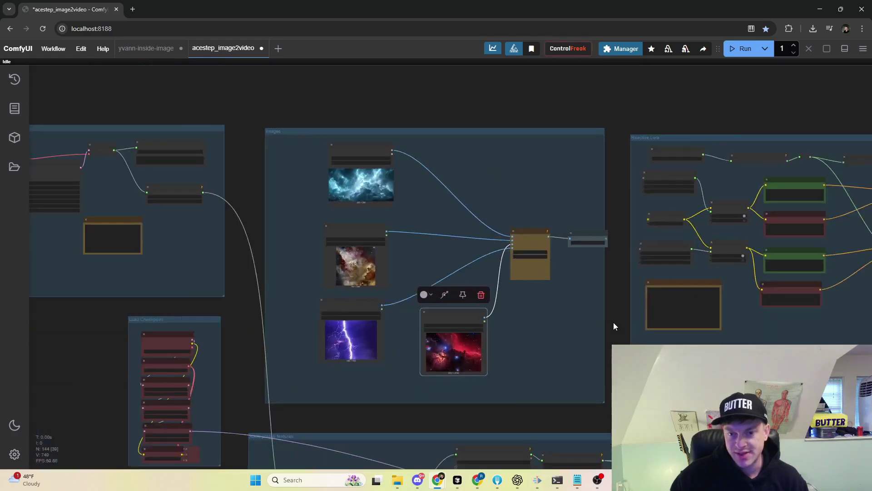
# Reposition the two Create Hook LoRA nodes in the Reactive Lora group, shifting both slightly to the left
pyautogui.moveTo(560, 298); pyautogui.dragTo(525, 356)
pyautogui.scroll(4, 423, 127)
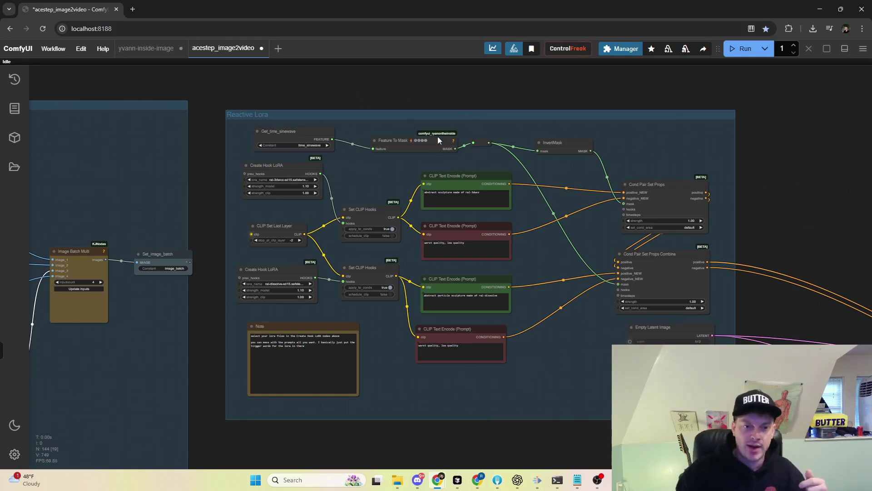
pyautogui.scroll(3, 344, 134)
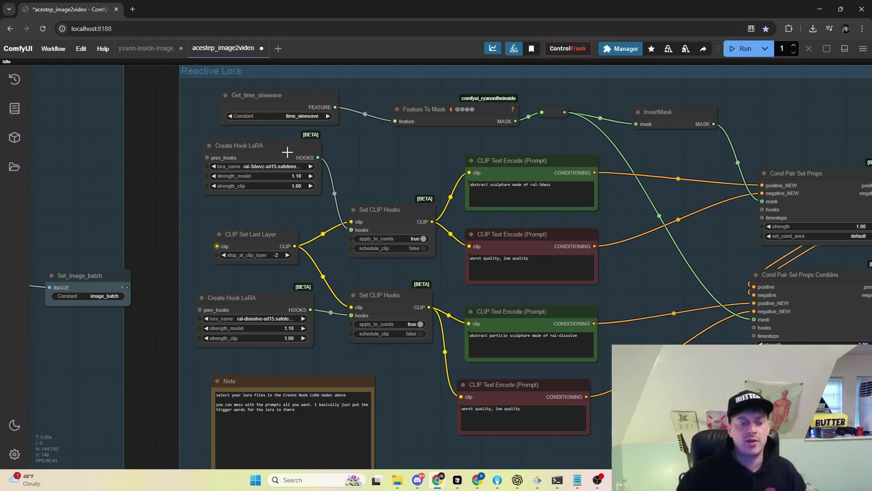
pyautogui.moveTo(283, 157); pyautogui.dragTo(280, 156)
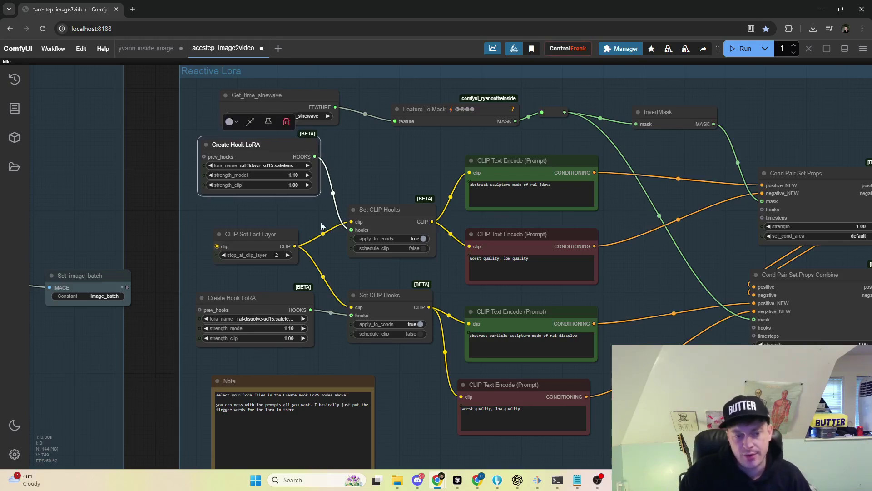
pyautogui.moveTo(271, 305); pyautogui.dragTo(266, 292)
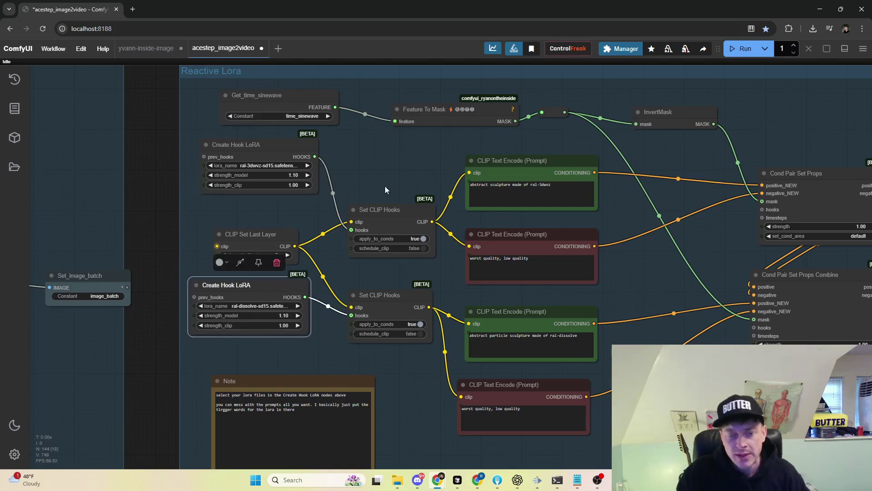
pyautogui.moveTo(271, 150); pyautogui.dragTo(266, 171)
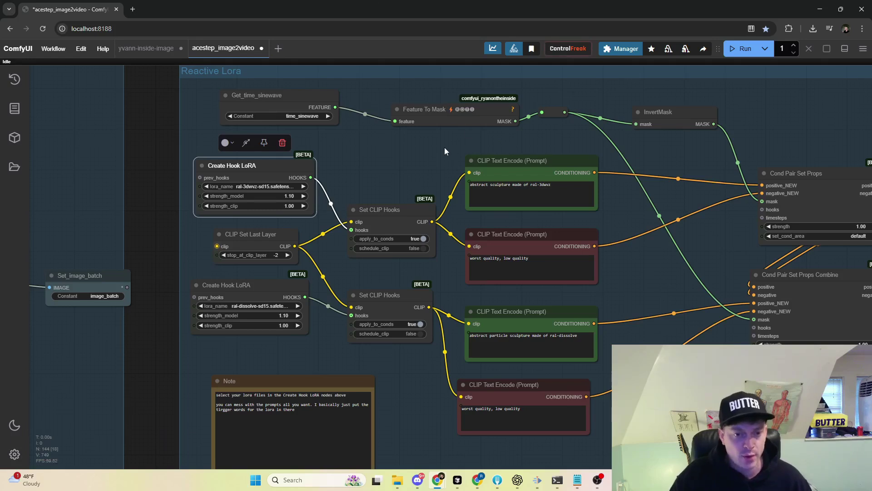
pyautogui.moveTo(444, 147); pyautogui.dragTo(422, 139)
pyautogui.moveTo(262, 164); pyautogui.dragTo(263, 161)
# Nudge the two green positive prompt nodes and shift both Create Hook LoRA nodes slightly to the right
pyautogui.moveTo(441, 180); pyautogui.dragTo(387, 162)
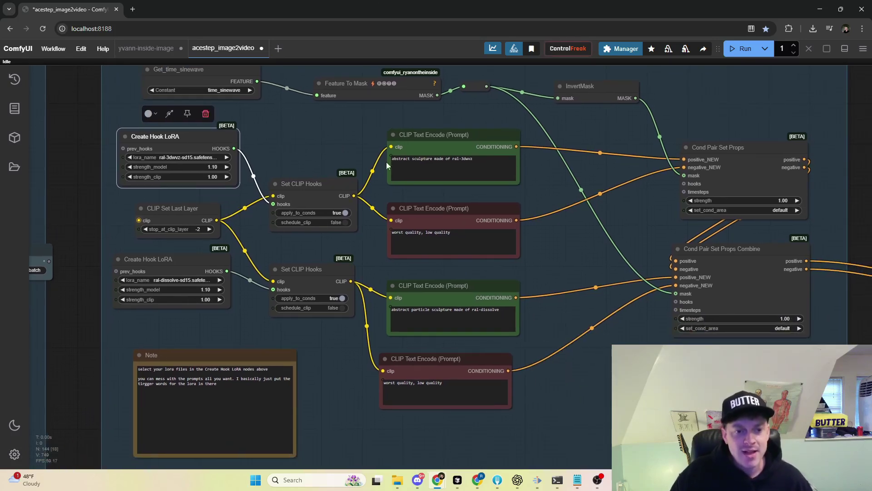
pyautogui.moveTo(462, 141); pyautogui.dragTo(465, 135)
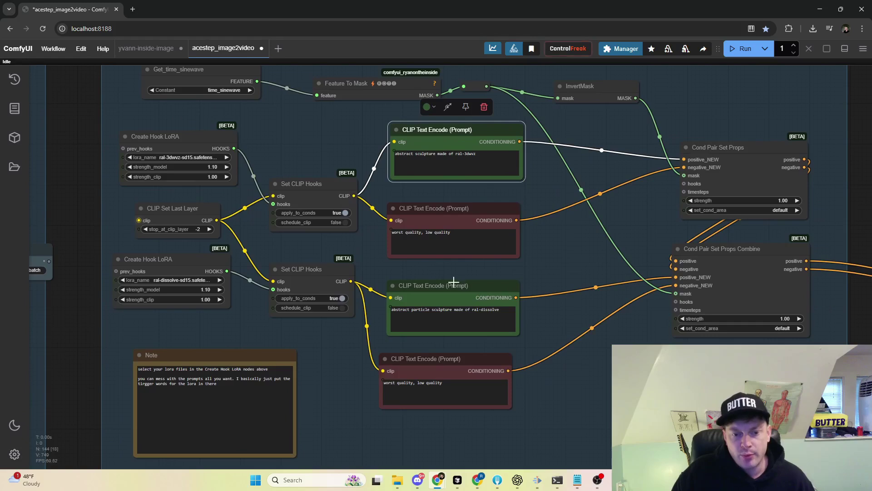
pyautogui.moveTo(453, 282); pyautogui.dragTo(455, 285)
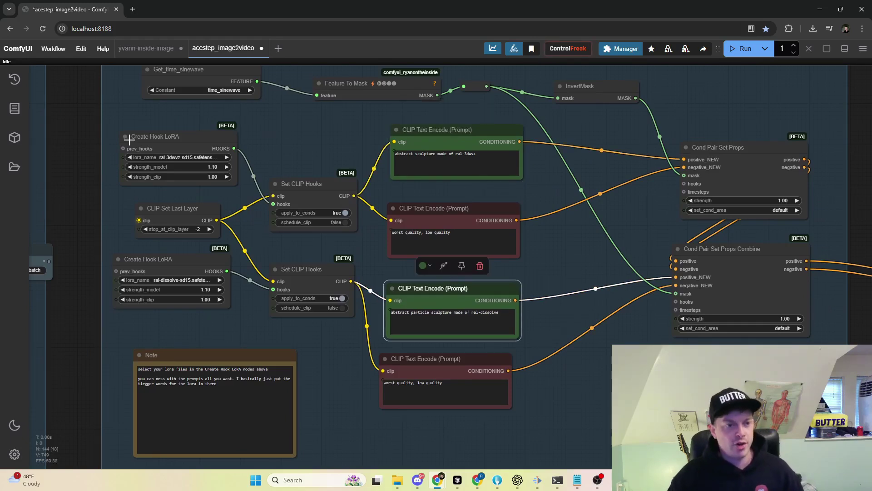
pyautogui.moveTo(185, 144); pyautogui.dragTo(187, 143)
pyautogui.moveTo(196, 257); pyautogui.dragTo(204, 259)
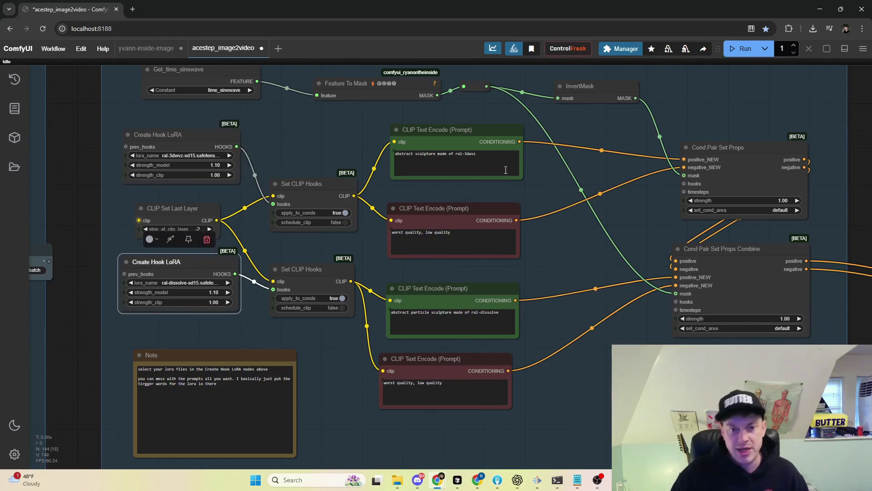
# Examine the LoRA trigger words ral-3dwvz and ral-dissolve in the two positive prompts, highlighting ral-3dwvz
pyautogui.scroll(9, 505, 170)
pyautogui.moveTo(463, 149); pyautogui.dragTo(418, 156)
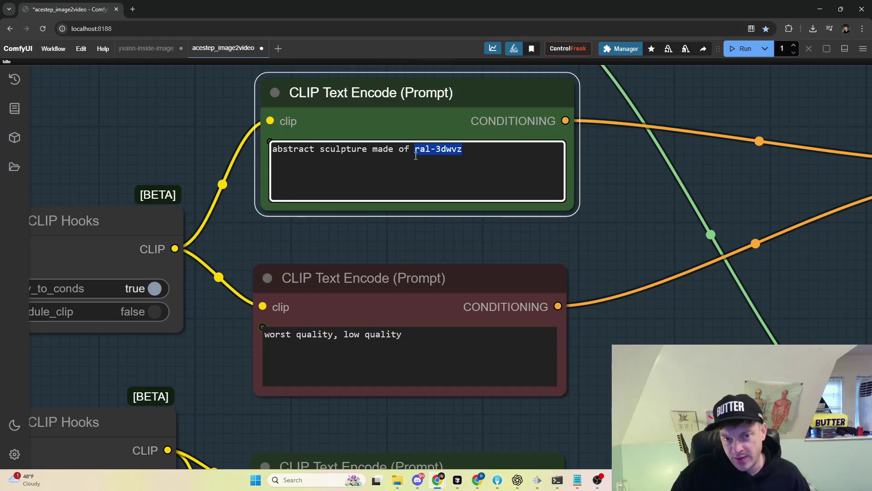
pyautogui.moveTo(669, 216); pyautogui.dragTo(651, 175)
pyautogui.scroll(-2, 654, 218)
pyautogui.moveTo(656, 285); pyautogui.dragTo(587, 146)
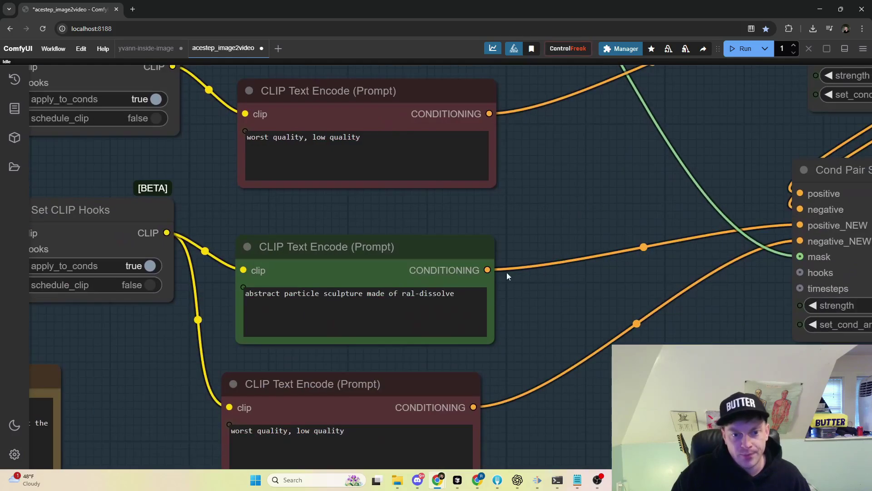
pyautogui.moveTo(456, 293); pyautogui.dragTo(431, 290)
pyautogui.scroll(-10, 608, 257)
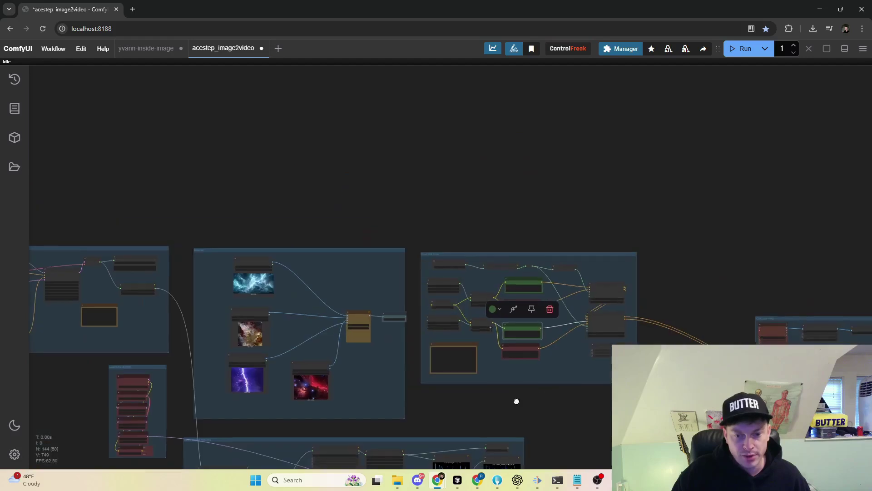
pyautogui.moveTo(516, 401); pyautogui.dragTo(401, 225)
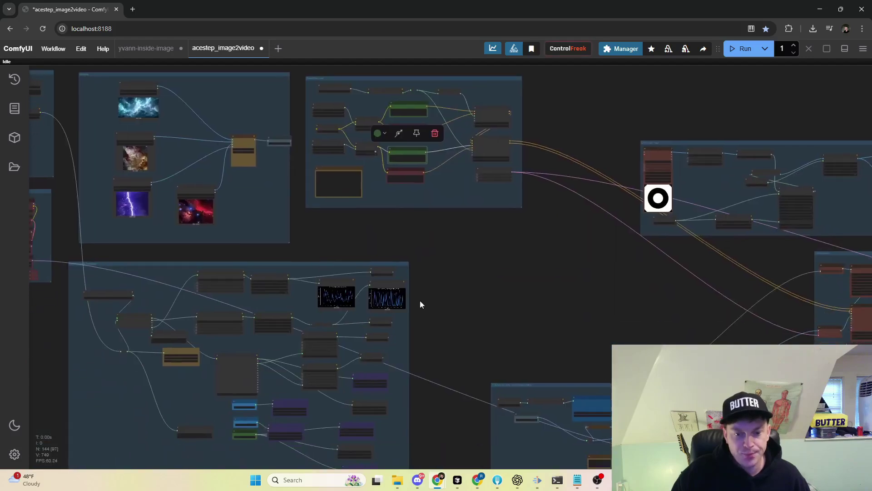
# Survey the workflow's groups from audio generation and the images through Reactive Lora to the First Pass, effects, Second pass and Upscale groups
pyautogui.scroll(-2, 473, 290)
pyautogui.moveTo(474, 291); pyautogui.dragTo(608, 327)
pyautogui.scroll(-4, 477, 219)
pyautogui.scroll(7, 425, 226)
pyautogui.moveTo(94, 298); pyautogui.dragTo(150, 328)
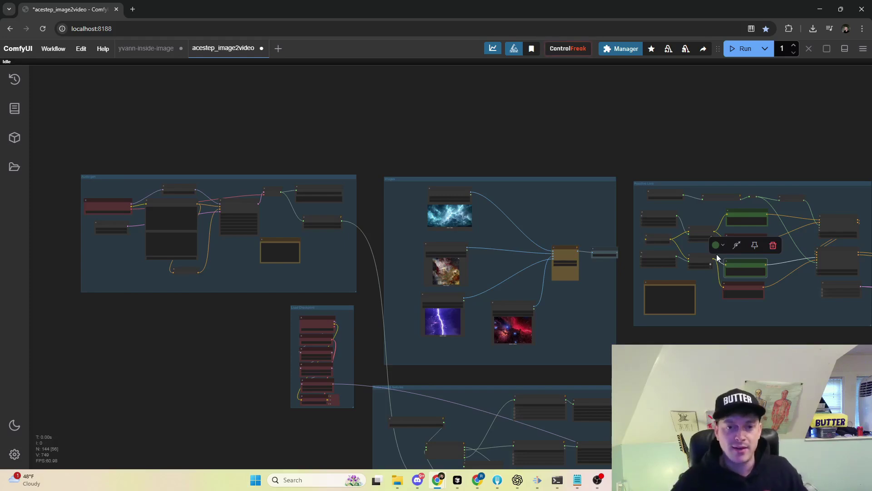
pyautogui.scroll(-2, 756, 311)
pyautogui.moveTo(770, 350); pyautogui.dragTo(183, 255)
pyautogui.scroll(-6, 237, 291)
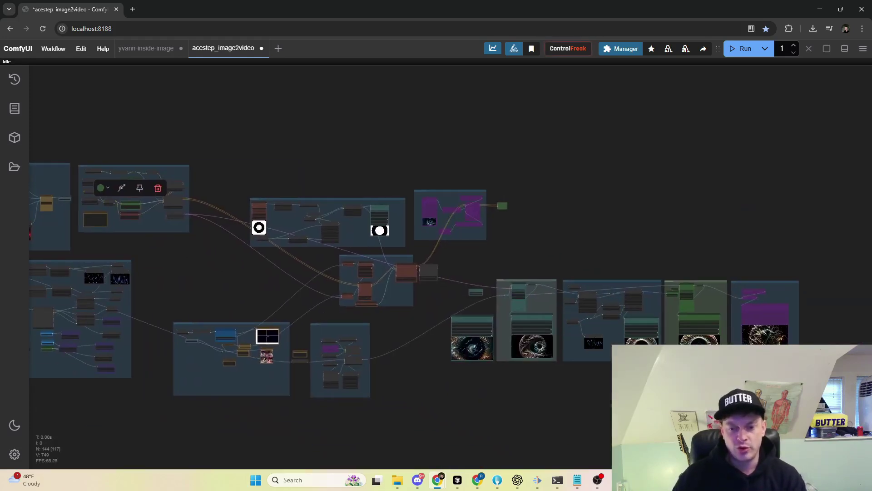
# Invert the bypass state of the nodes in the effects, Second pass and Upscale groups, and revert it
pyautogui.moveTo(856, 398)
pyautogui.mouseDown()
pyautogui.moveTo(647, 392)
pyautogui.moveTo(354, 220)
pyautogui.mouseUp()
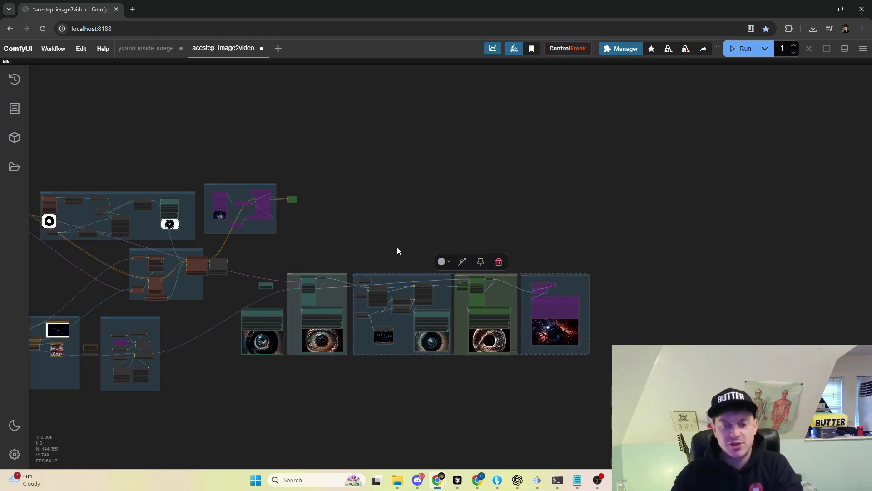
pyautogui.hotkey('ctrl', 'b')
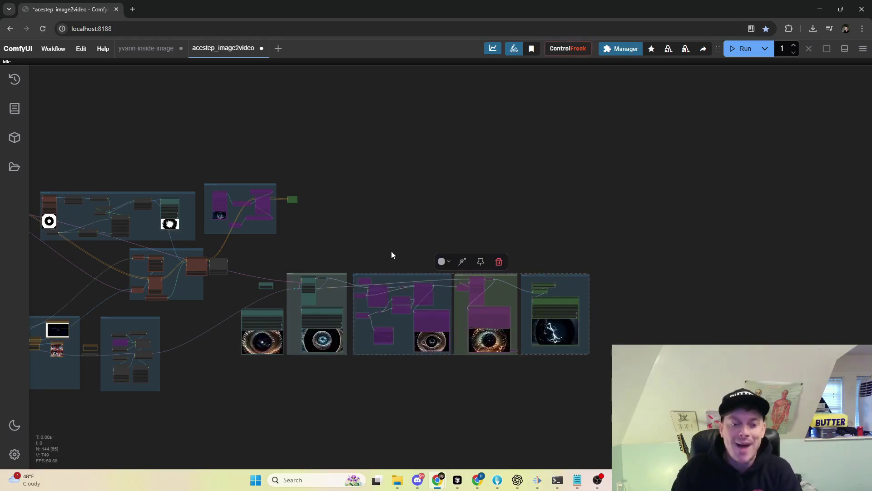
pyautogui.hotkey('ctrl', 'b')
pyautogui.click(650, 358)
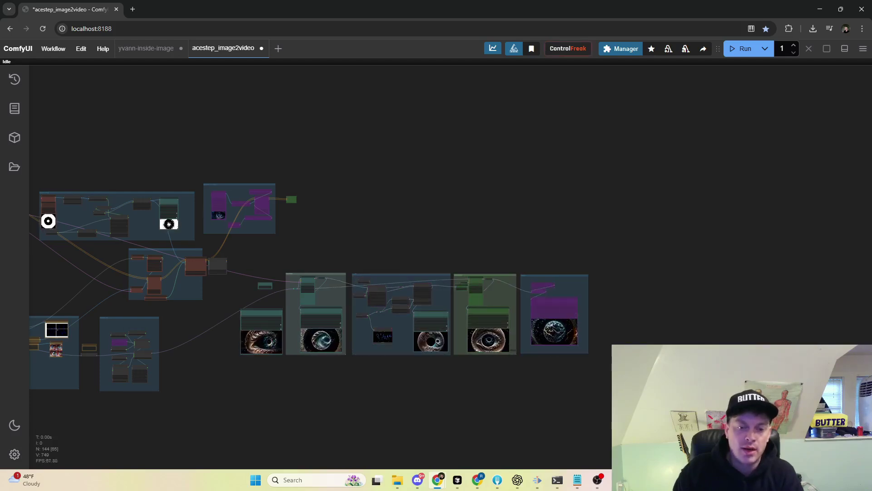
# Toggle the bypass state of only the Second pass and Upscale groups' nodes and switch it back
pyautogui.moveTo(644, 372); pyautogui.dragTo(445, 202)
pyautogui.hotkey('ctrl', 'b')
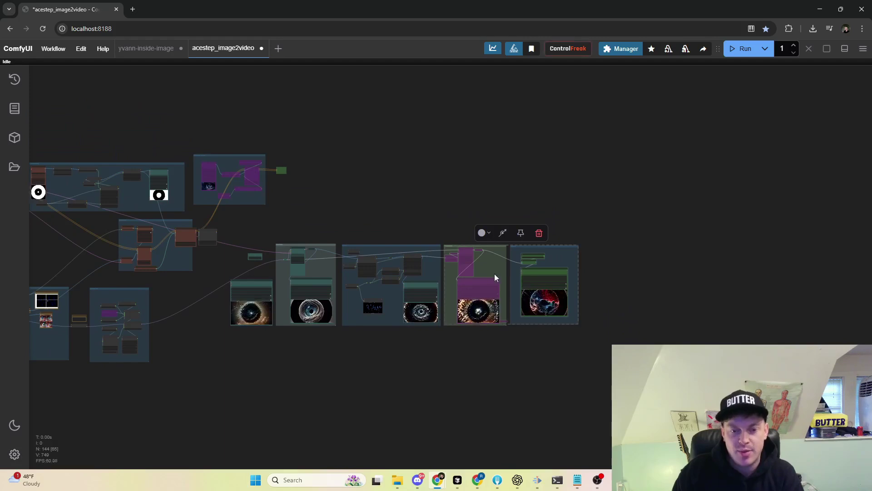
pyautogui.hotkey('ctrl', 'b')
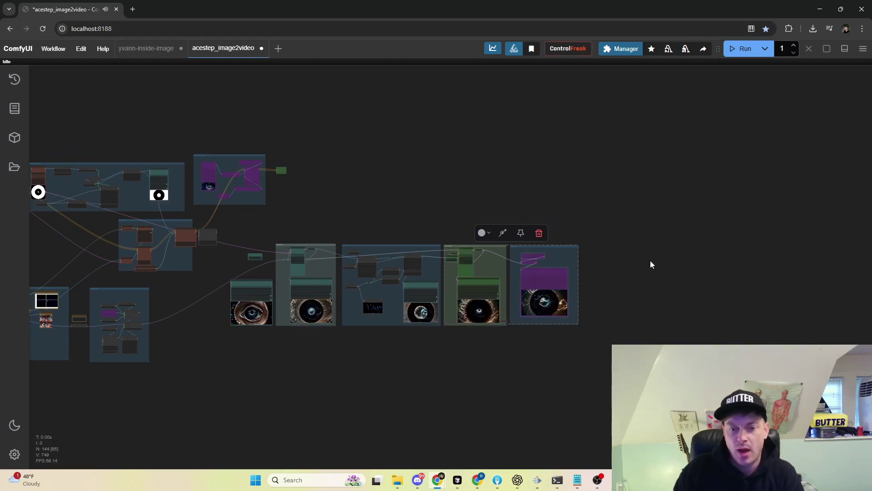
# Examine the Audio Trim node's start_time and end_time settings in the audio generation group
pyautogui.moveTo(197, 377); pyautogui.dragTo(538, 361)
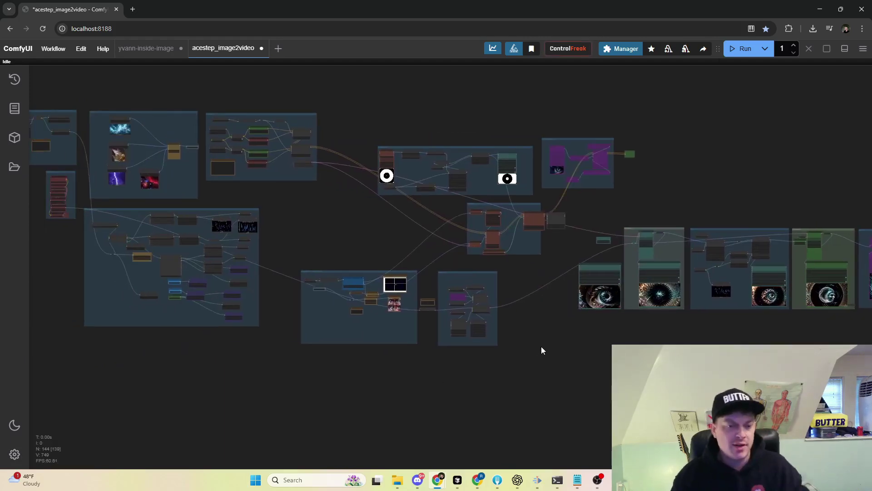
pyautogui.moveTo(217, 364); pyautogui.dragTo(539, 432)
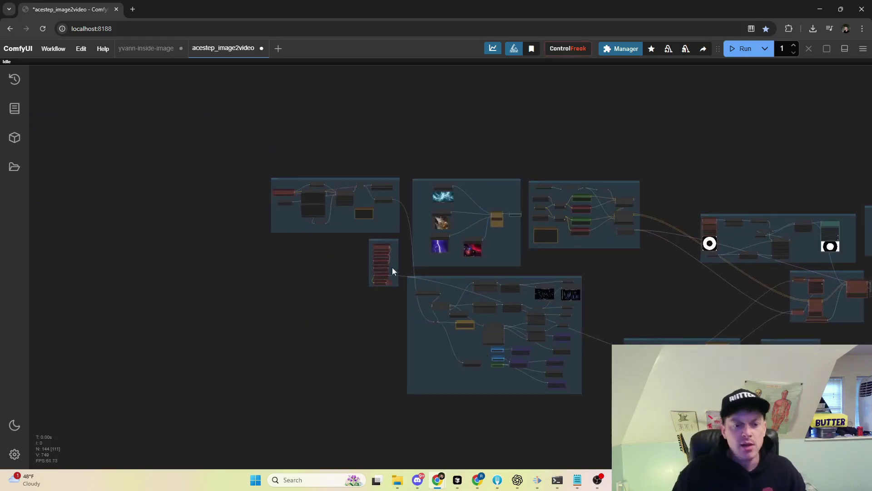
pyautogui.scroll(1, 393, 271)
pyautogui.scroll(20, 379, 191)
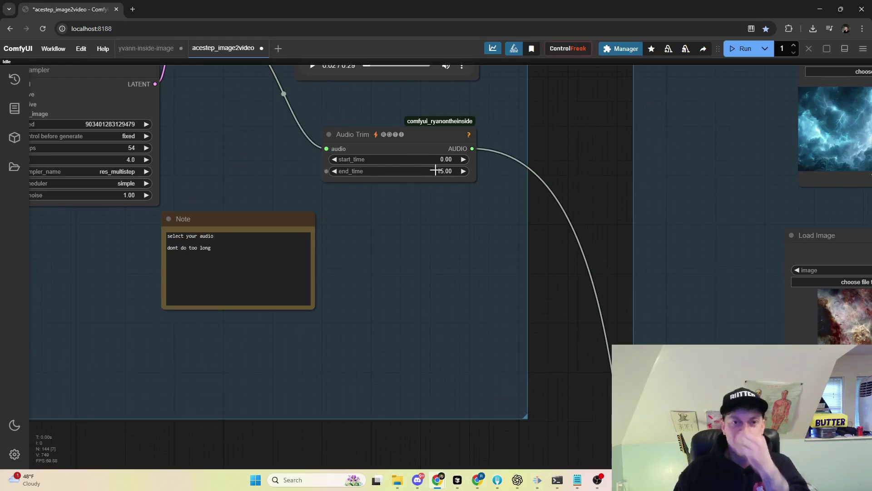
pyautogui.scroll(-13, 435, 171)
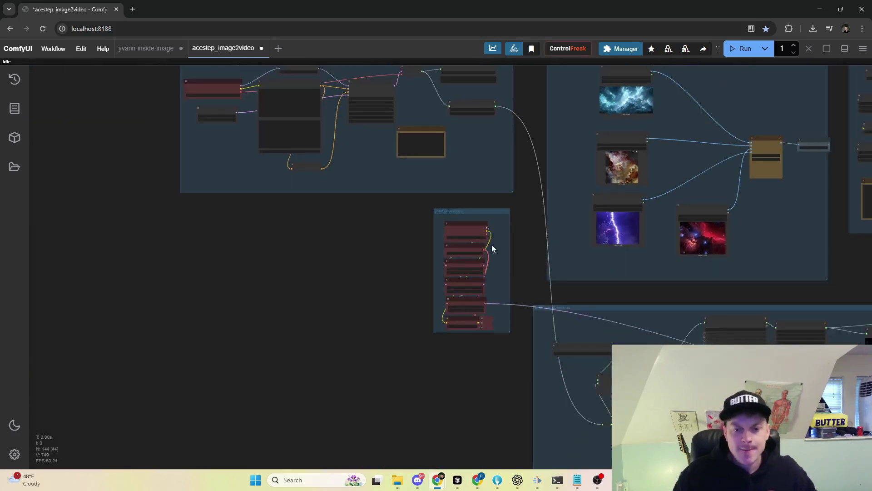
# Nudge the blue INT Constant node that feeds the width node slightly down and left in the audio features group
pyautogui.moveTo(492, 247); pyautogui.dragTo(110, 182)
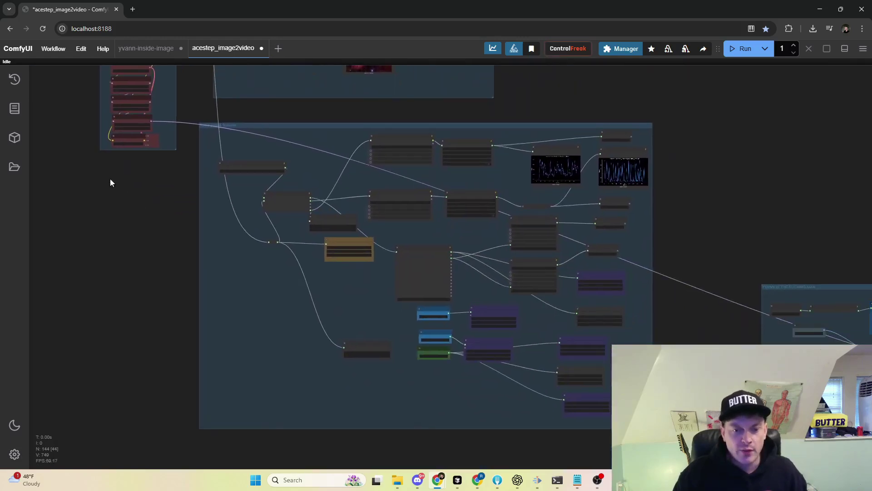
pyautogui.scroll(-4, 110, 182)
pyautogui.moveTo(136, 224); pyautogui.dragTo(154, 237)
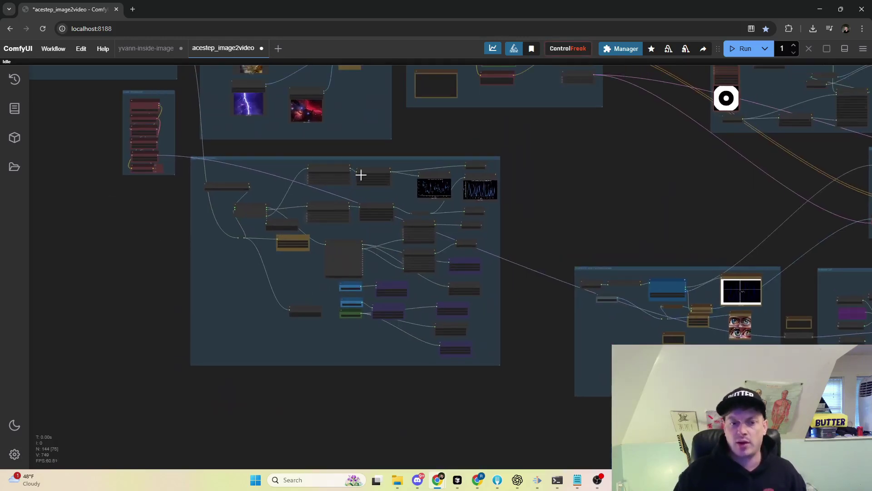
pyautogui.scroll(5, 361, 175)
pyautogui.moveTo(340, 149); pyautogui.dragTo(358, 105)
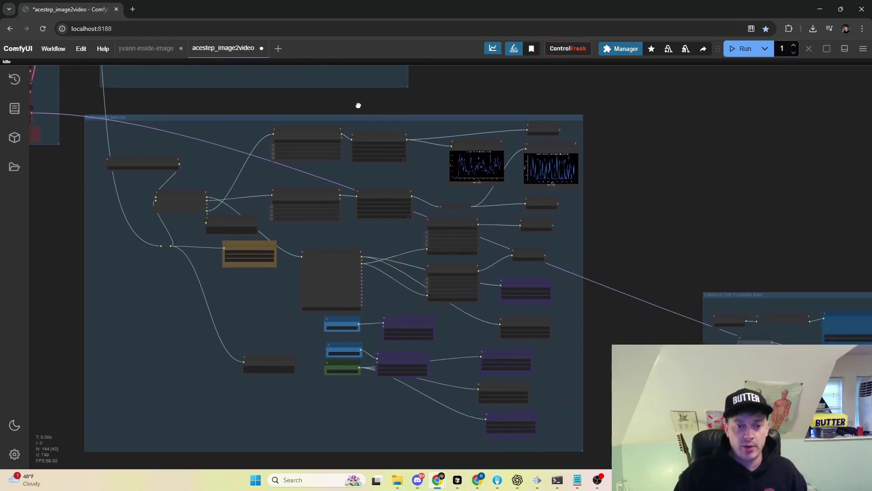
pyautogui.scroll(7, 362, 415)
pyautogui.click(356, 235)
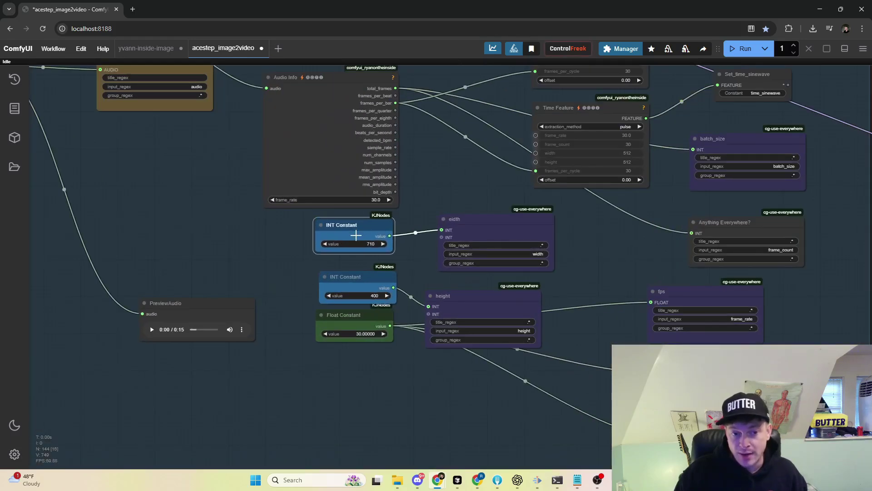
pyautogui.moveTo(355, 235); pyautogui.dragTo(354, 239)
# Reposition the two Audio Feature Extractor nodes, moving the drums one up, and nudge the smooth Time Feature node slightly down and left
pyautogui.scroll(-8, 353, 239)
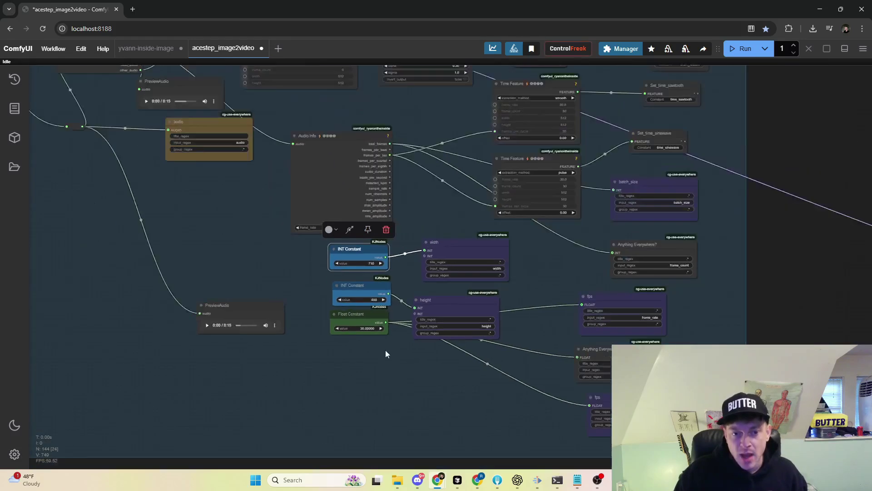
pyautogui.moveTo(645, 165); pyautogui.dragTo(666, 230)
pyautogui.scroll(9, 436, 176)
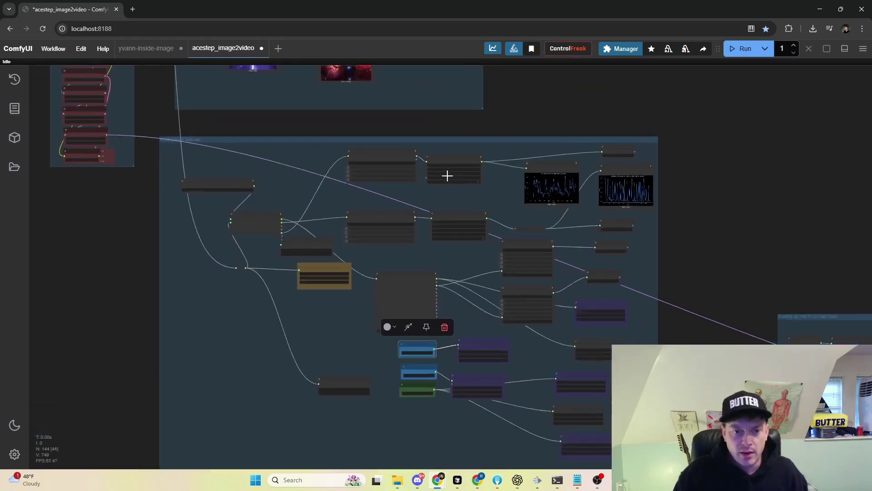
pyautogui.moveTo(348, 135); pyautogui.dragTo(337, 145)
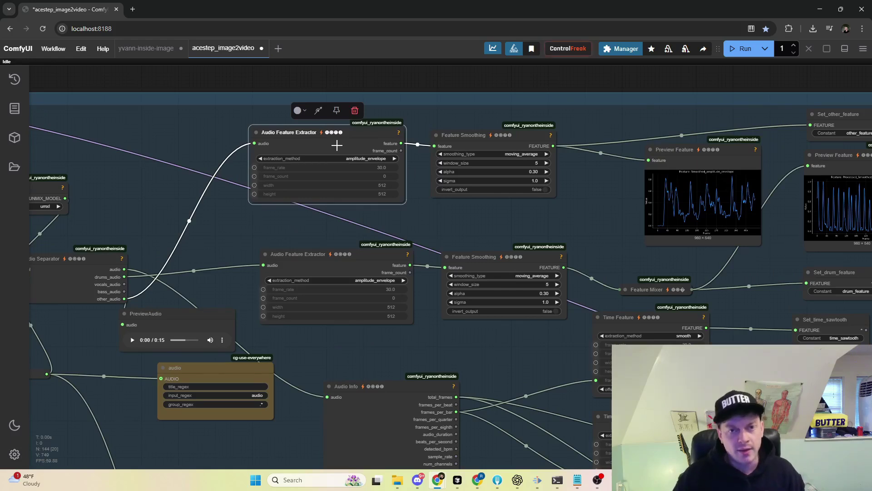
pyautogui.moveTo(349, 259); pyautogui.dragTo(353, 244)
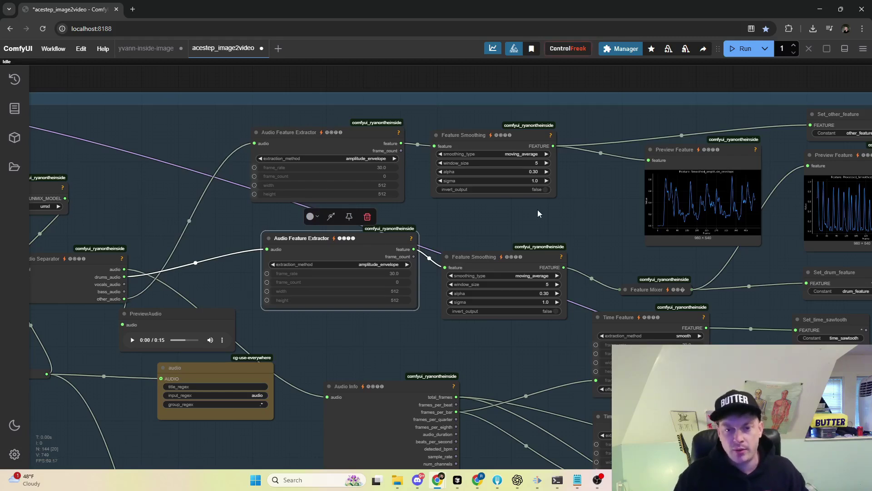
pyautogui.moveTo(538, 210); pyautogui.dragTo(415, 190)
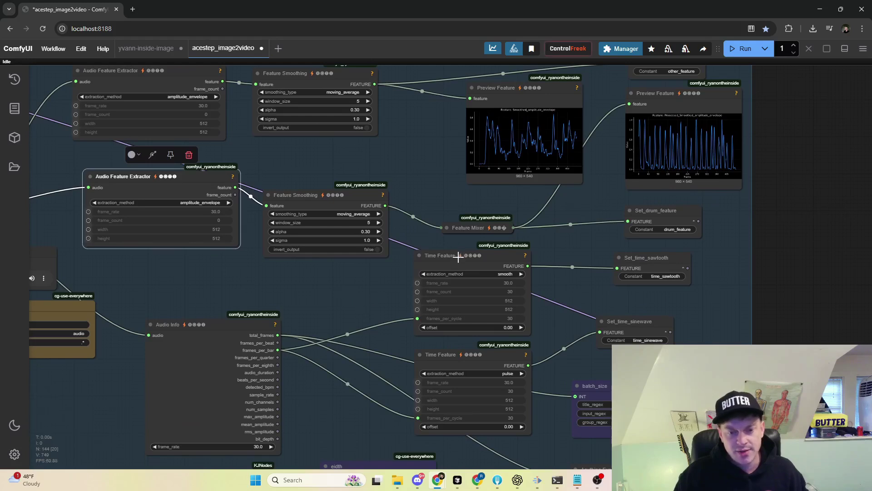
pyautogui.moveTo(459, 257); pyautogui.dragTo(454, 264)
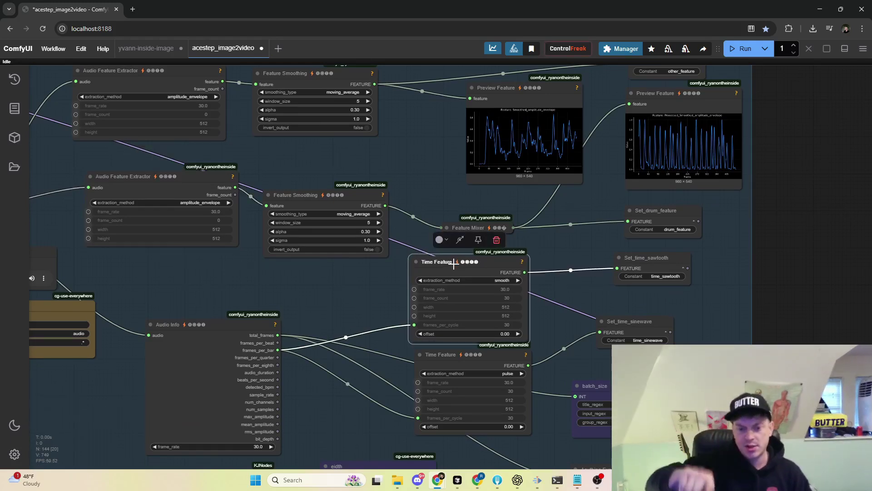
# Shift the QRCode Prep group slightly left and up, and examine its mask warp nodes and First Pass | Low Res preview
pyautogui.scroll(-5, 628, 253)
pyautogui.scroll(-6, 796, 222)
pyautogui.moveTo(796, 222); pyautogui.dragTo(409, 282)
pyautogui.scroll(-5, 442, 263)
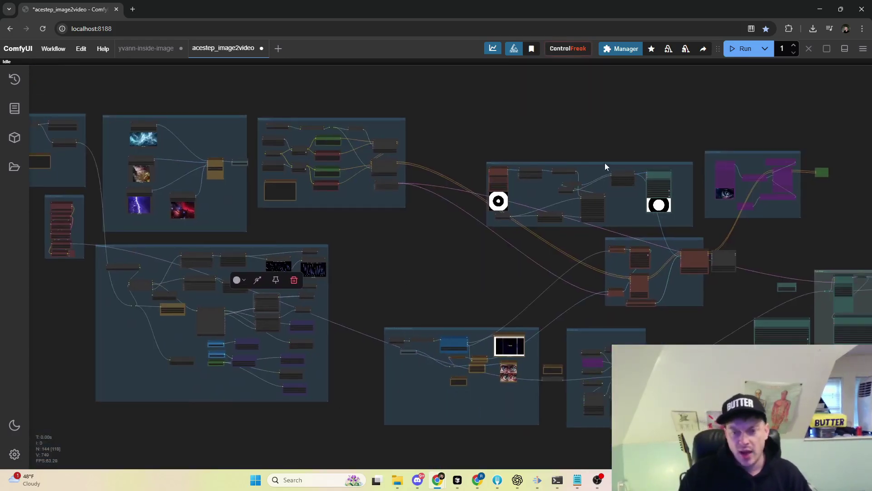
pyautogui.moveTo(603, 163); pyautogui.dragTo(579, 157)
pyautogui.scroll(10, 552, 175)
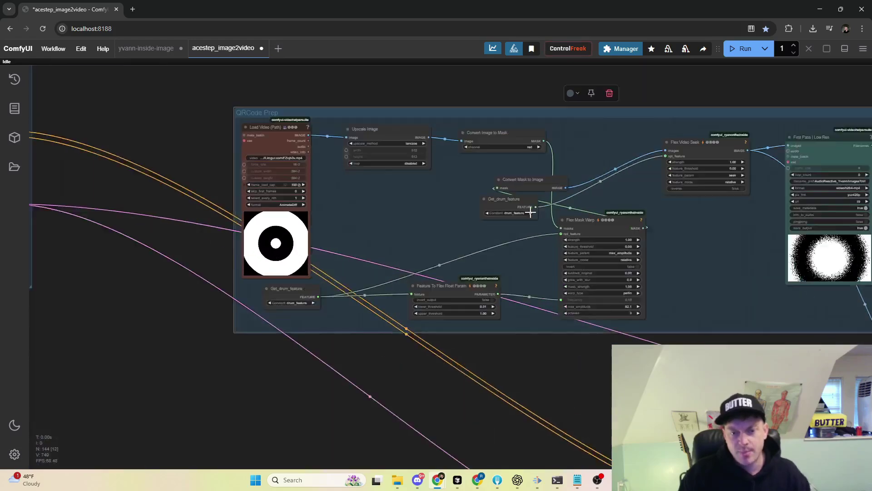
pyautogui.scroll(2, 530, 212)
pyautogui.moveTo(434, 369); pyautogui.dragTo(301, 378)
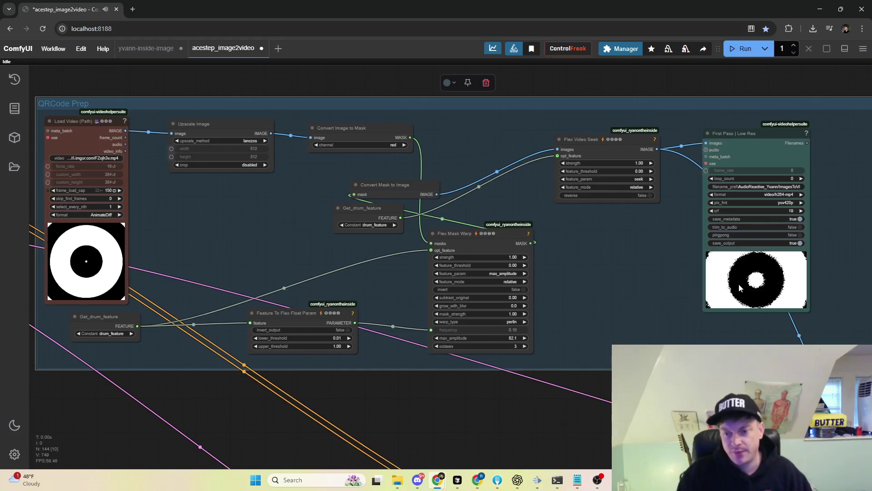
# Move the large red node overhanging the Controlnets group inward and shift the whole group slightly left and up
pyautogui.scroll(-3, 739, 288)
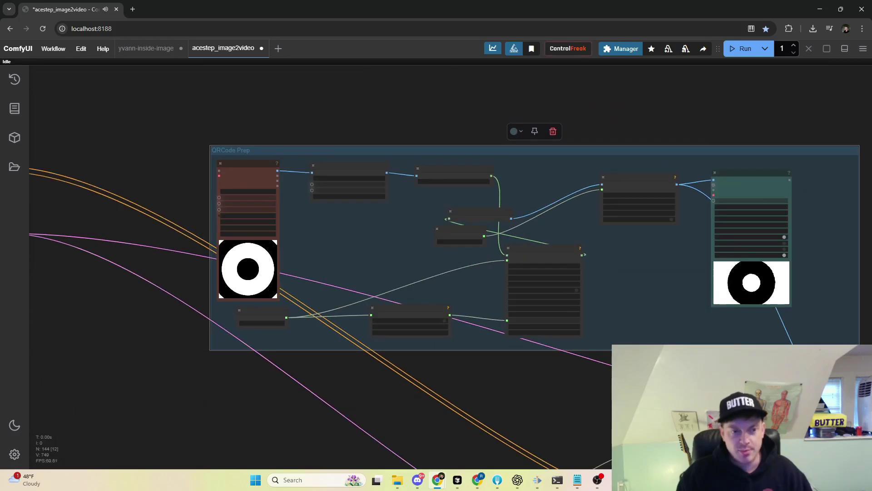
pyautogui.moveTo(615, 386); pyautogui.dragTo(401, 248)
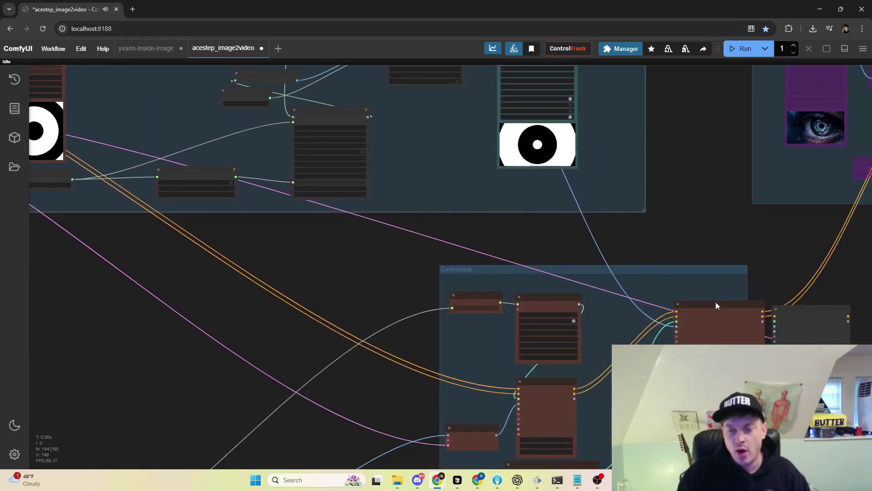
pyautogui.moveTo(716, 305); pyautogui.dragTo(682, 308)
pyautogui.moveTo(514, 245); pyautogui.dragTo(540, 249)
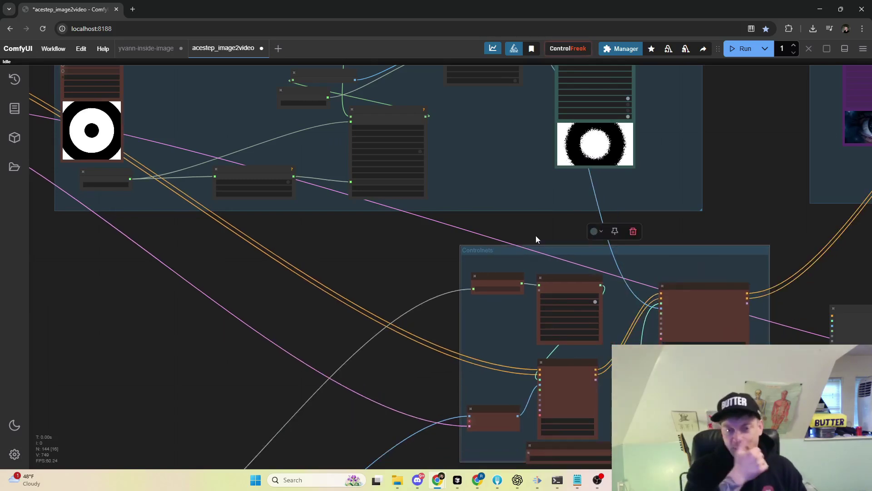
pyautogui.moveTo(775, 202); pyautogui.dragTo(672, 157)
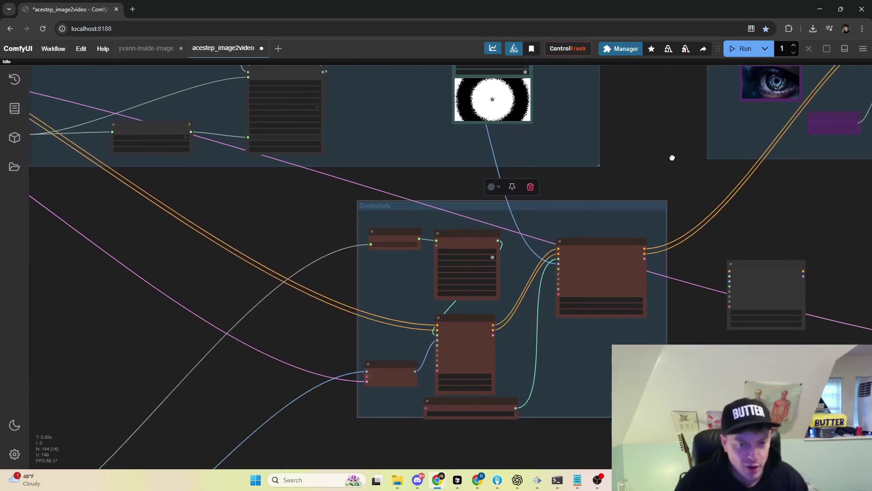
# Nudge the Yvann group containing the eye image previews slightly right and down, below the Controlnets group
pyautogui.scroll(-10, 673, 157)
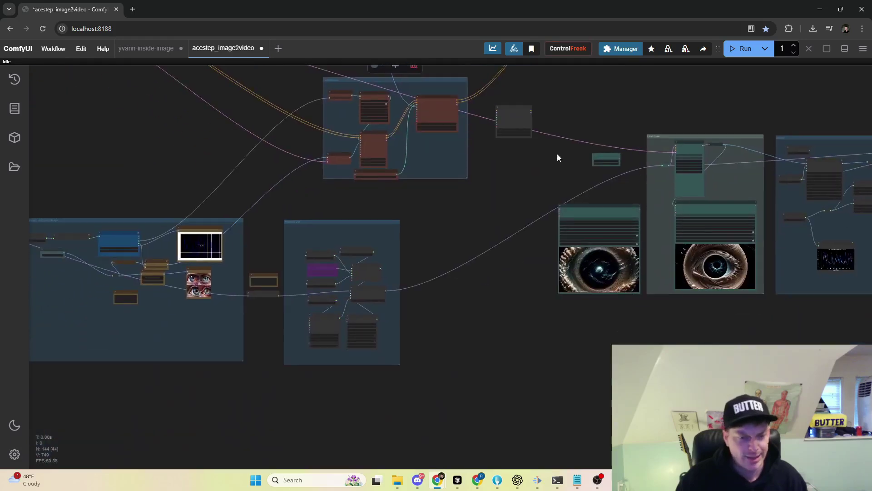
pyautogui.moveTo(558, 154); pyautogui.dragTo(562, 145)
pyautogui.scroll(5, 363, 246)
pyautogui.moveTo(303, 199); pyautogui.dragTo(315, 192)
pyautogui.moveTo(389, 141); pyautogui.dragTo(695, 121)
pyautogui.moveTo(339, 165); pyautogui.dragTo(342, 168)
pyautogui.moveTo(840, 158); pyautogui.dragTo(443, 159)
pyautogui.scroll(-5, 443, 159)
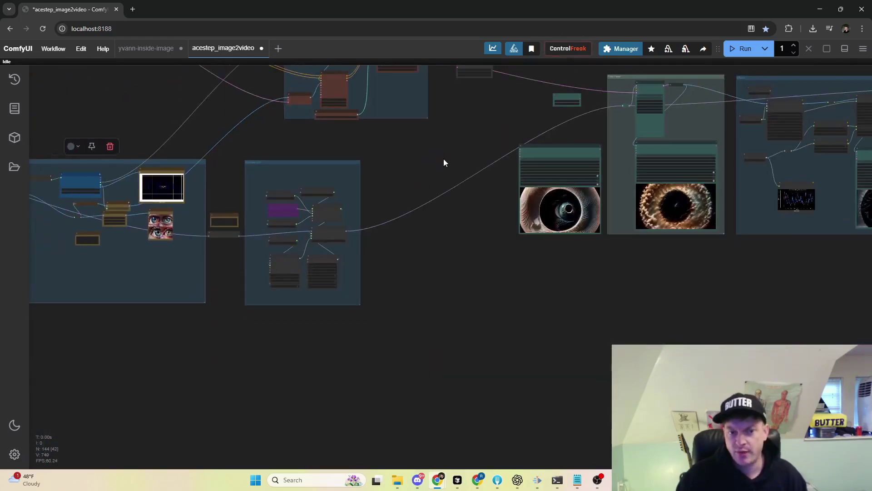
# Nudge the First Pass group slightly to the right, closer to the effects group
pyautogui.moveTo(489, 125); pyautogui.dragTo(196, 211)
pyautogui.scroll(2, 358, 163)
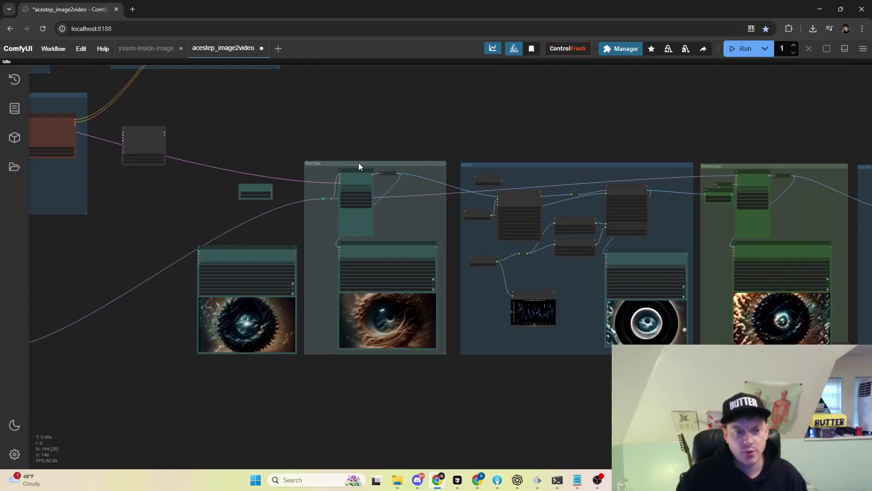
pyautogui.click(362, 164)
pyautogui.scroll(5, 402, 200)
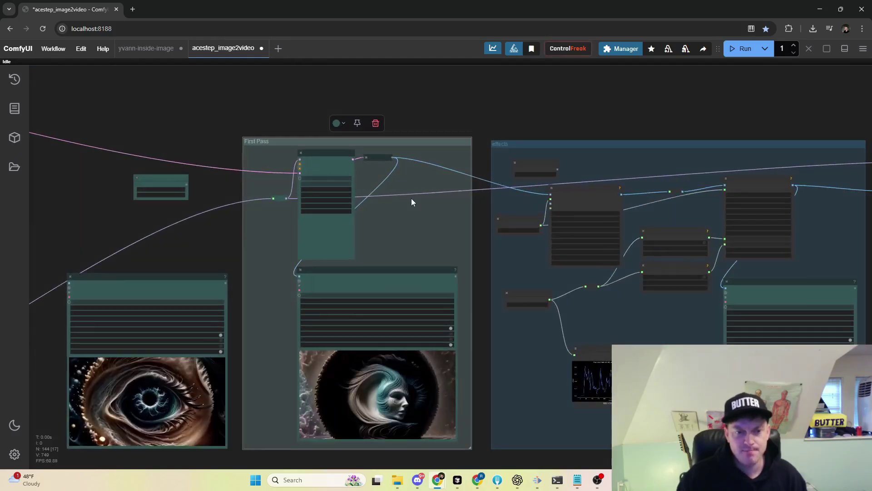
pyautogui.moveTo(547, 110); pyautogui.dragTo(256, 82)
pyautogui.moveTo(159, 114); pyautogui.dragTo(154, 118)
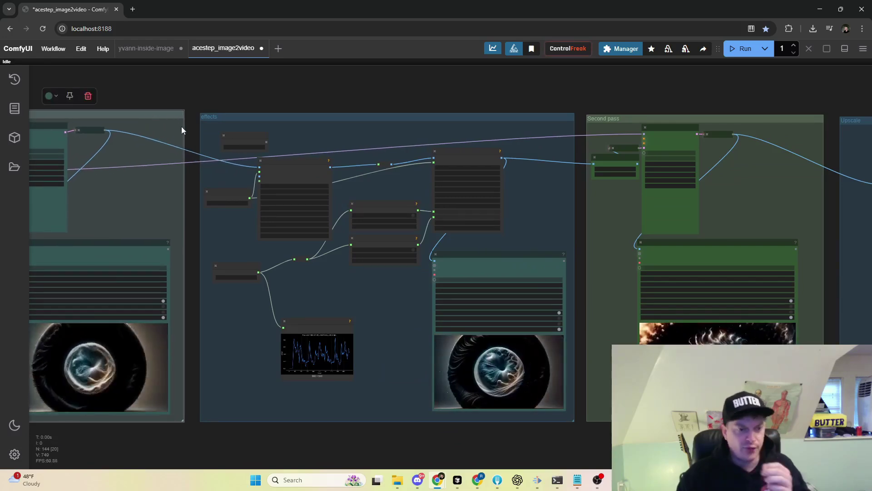
# Nudge the effects group slightly left and up, and inspect the threshold setting of its Flex Image Bloom node
pyautogui.moveTo(353, 114); pyautogui.dragTo(348, 113)
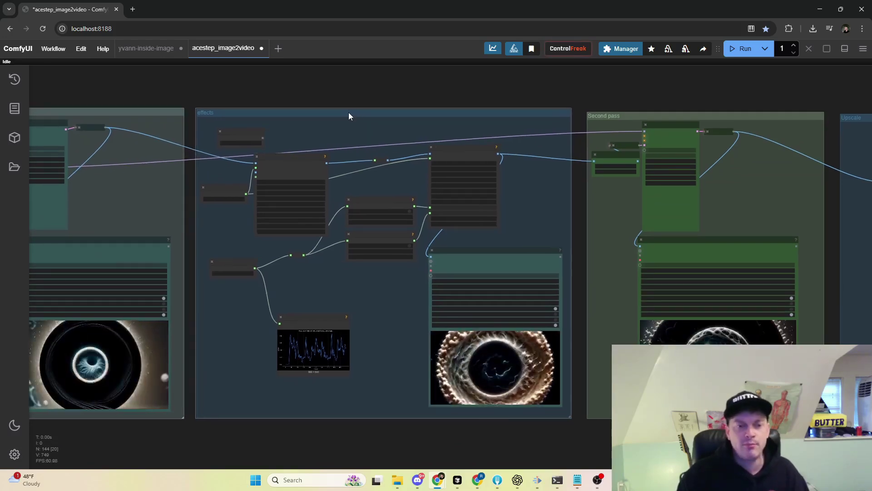
pyautogui.click(348, 116)
pyautogui.scroll(4, 300, 163)
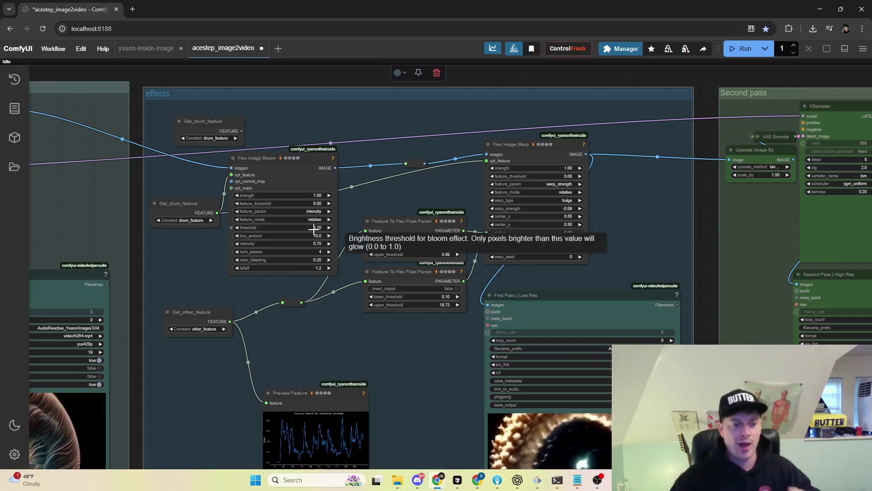
# Nudge the lower Get_drum_feature node slightly up and the Flex Image Warp node slightly right and up in the effects group
pyautogui.moveTo(188, 200); pyautogui.dragTo(186, 200)
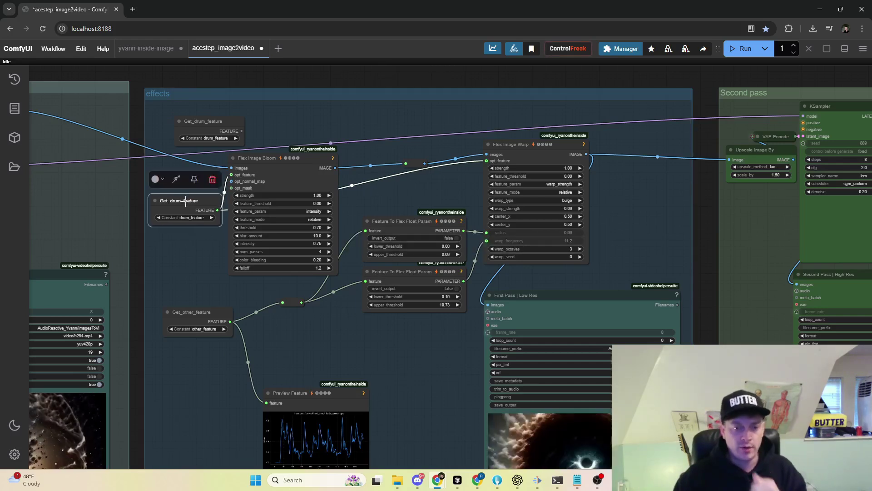
pyautogui.moveTo(536, 143); pyautogui.dragTo(543, 137)
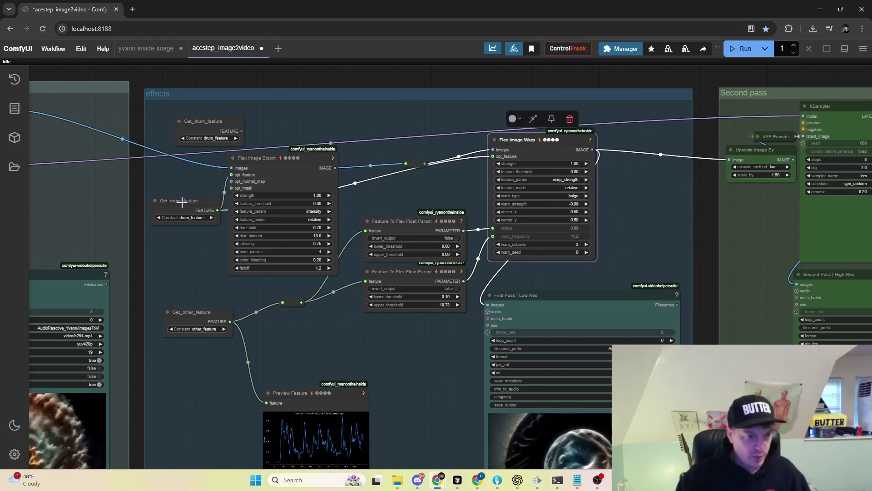
pyautogui.moveTo(182, 203); pyautogui.dragTo(184, 196)
# Nudge and slightly widen the Get_other_feature node, and move both Feature To Flex Float Param nodes upward
pyautogui.moveTo(194, 314); pyautogui.dragTo(195, 311)
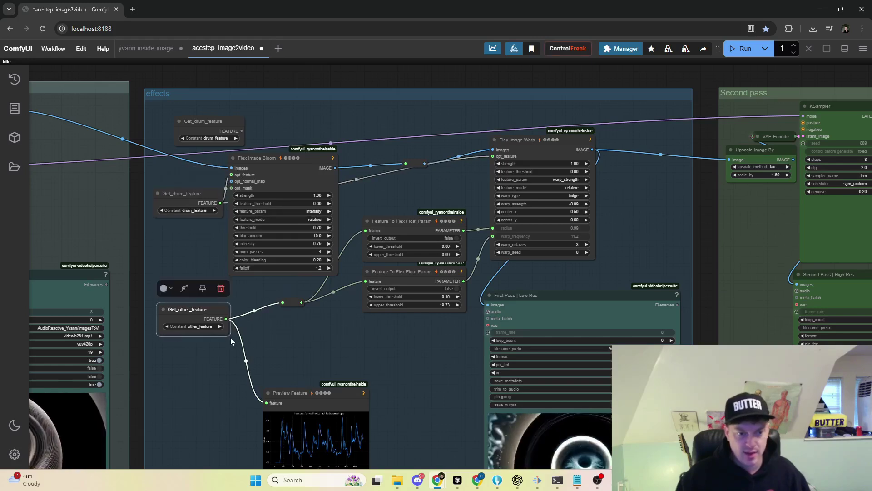
pyautogui.moveTo(230, 335); pyautogui.dragTo(239, 334)
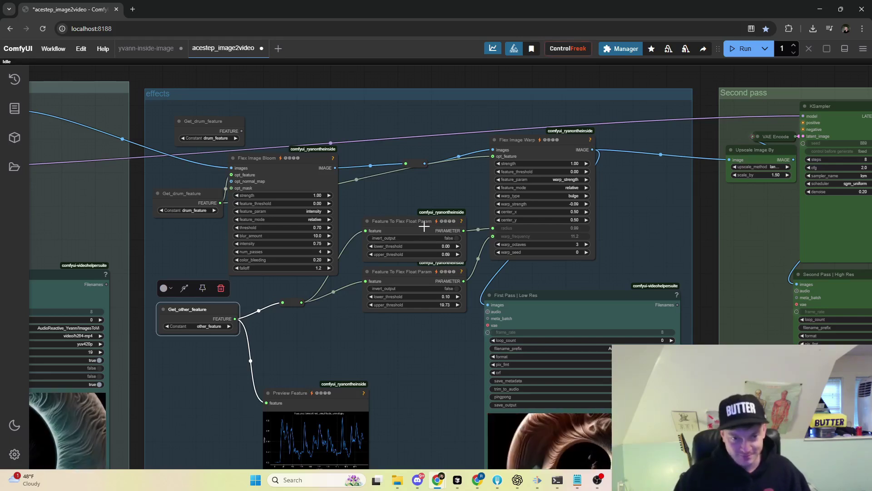
pyautogui.moveTo(426, 222); pyautogui.dragTo(428, 195)
pyautogui.moveTo(426, 273); pyautogui.dragTo(425, 252)
# Check the First Pass | Low Res video preview in the effects group, and nudge the Second pass group slightly down
pyautogui.scroll(-8, 399, 307)
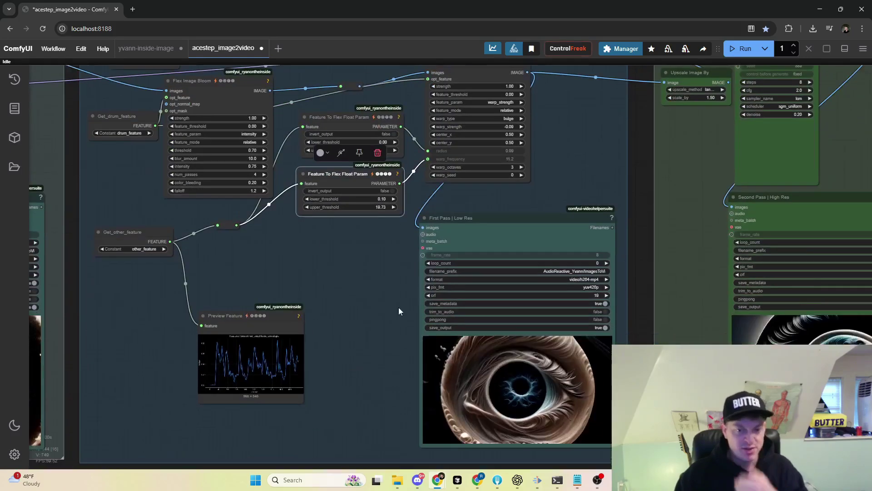
pyautogui.scroll(8, 473, 380)
pyautogui.scroll(3, 482, 369)
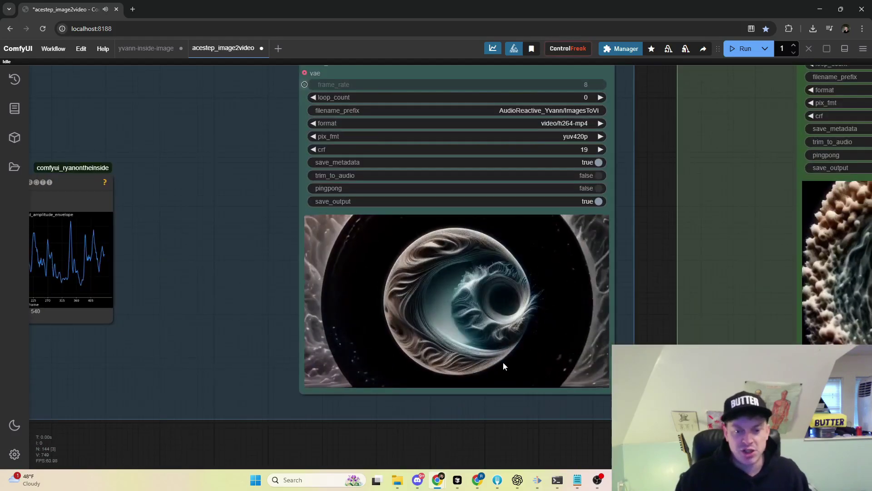
pyautogui.scroll(-10, 505, 371)
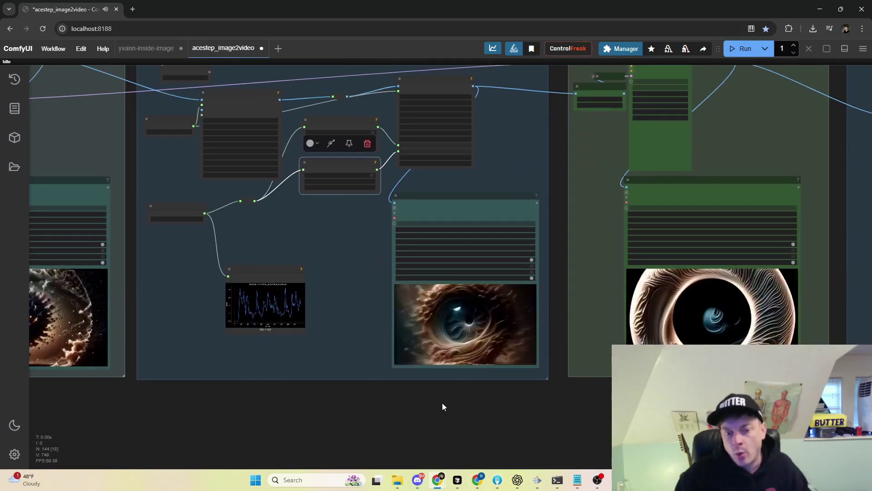
pyautogui.moveTo(464, 393); pyautogui.dragTo(355, 424)
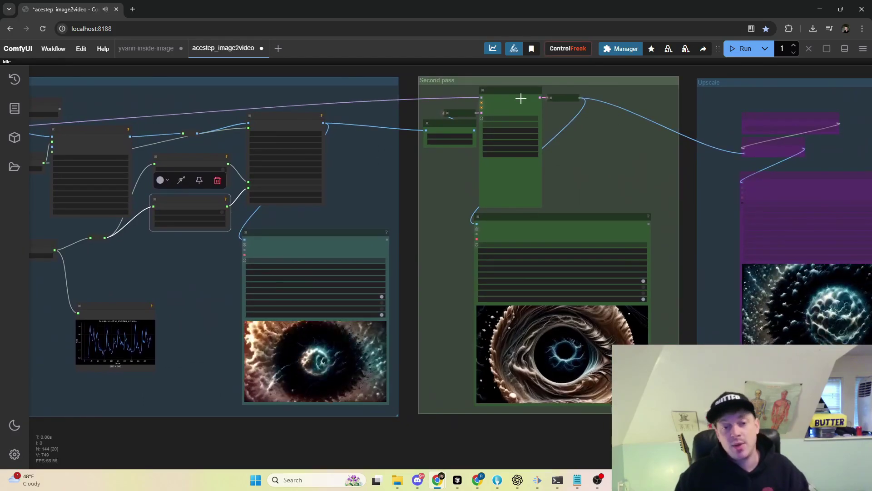
pyautogui.moveTo(530, 77); pyautogui.dragTo(530, 80)
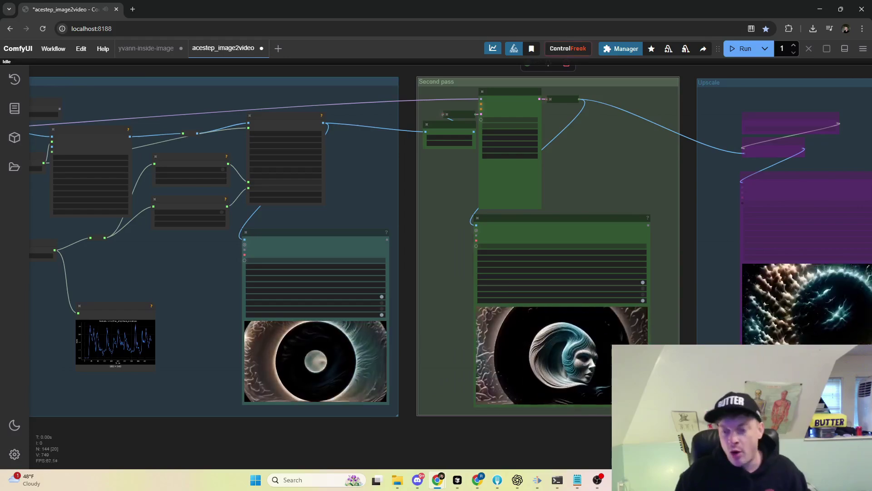
# Examine the Upscale group after the Second pass, selecting its Load Upscale Model node and viewing its video preview
pyautogui.scroll(-5, 527, 424)
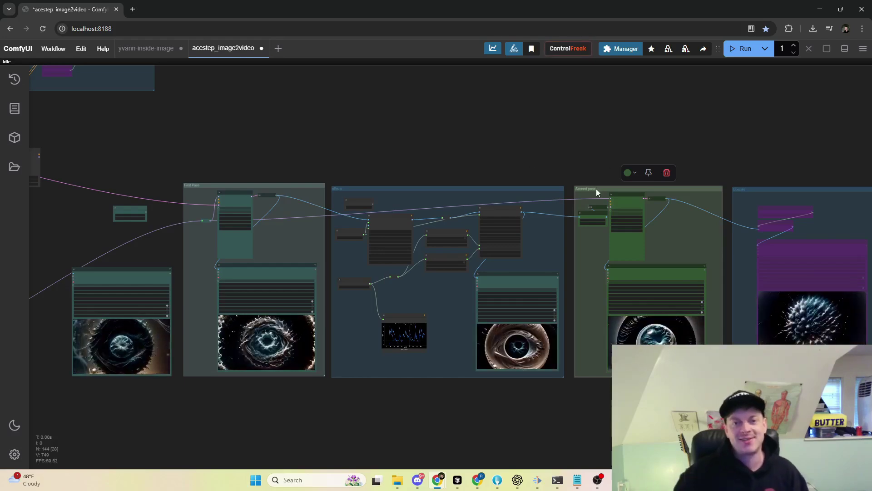
pyautogui.moveTo(555, 124); pyautogui.dragTo(107, 75)
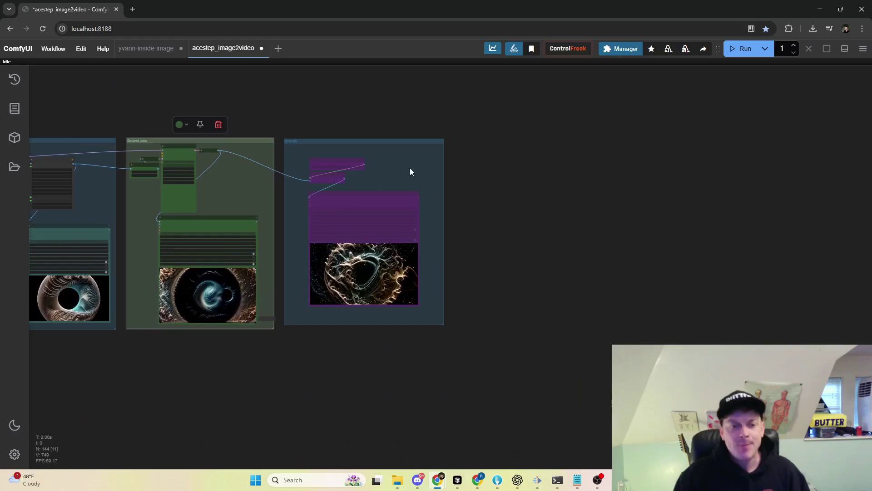
pyautogui.scroll(5, 341, 157)
pyautogui.click(330, 155)
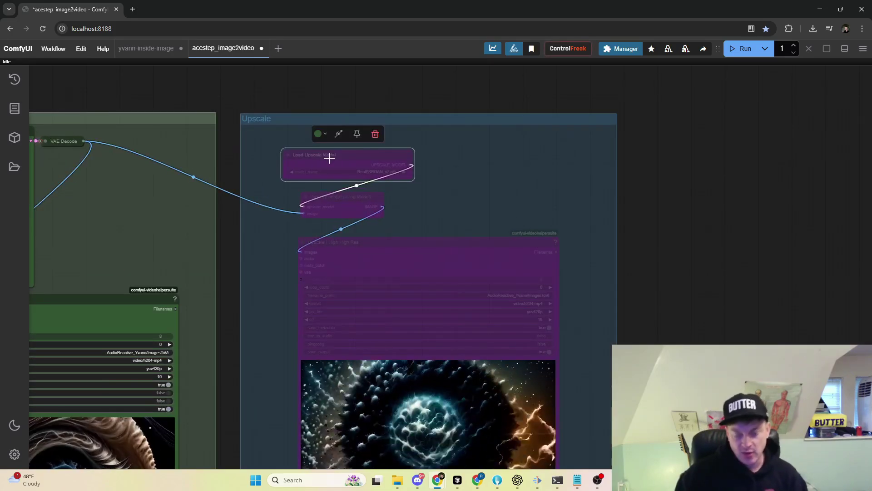
pyautogui.moveTo(730, 257); pyautogui.dragTo(712, 185)
pyautogui.scroll(-1, 711, 185)
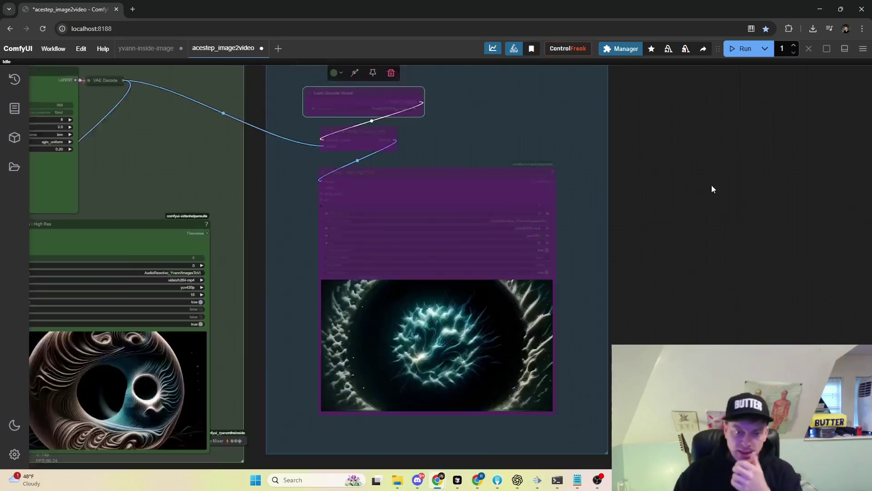
pyautogui.scroll(-6, 711, 189)
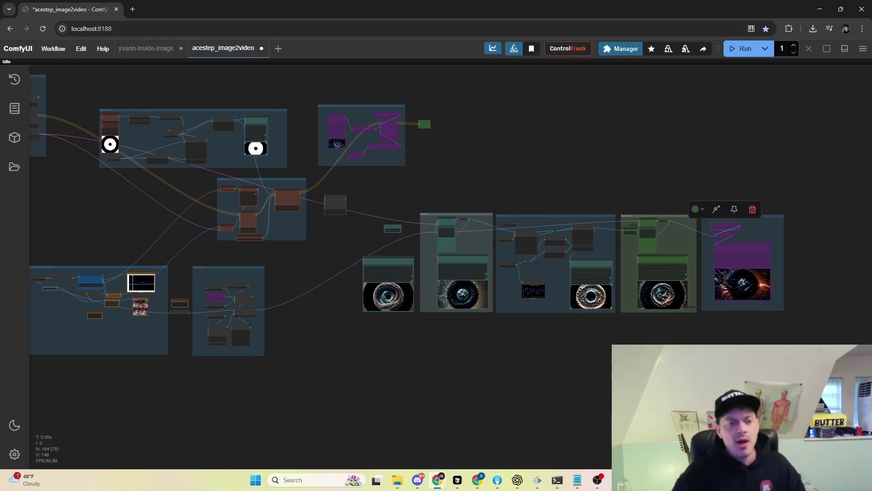
# Return to the audio generation group and search the node library for "flex late"
pyautogui.moveTo(280, 232); pyautogui.dragTo(563, 291)
pyautogui.moveTo(282, 254); pyautogui.dragTo(572, 280)
pyautogui.scroll(3, 218, 242)
pyautogui.scroll(6, 219, 240)
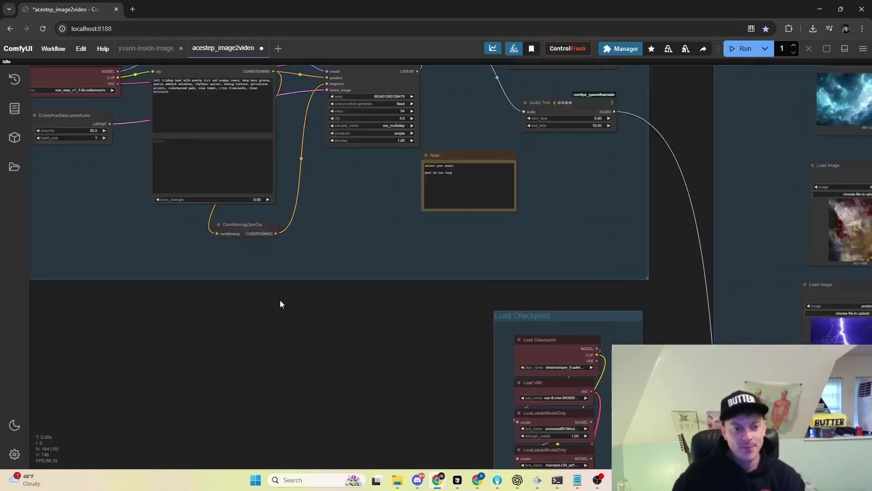
pyautogui.doubleClick(348, 137)
pyautogui.write('flex au')
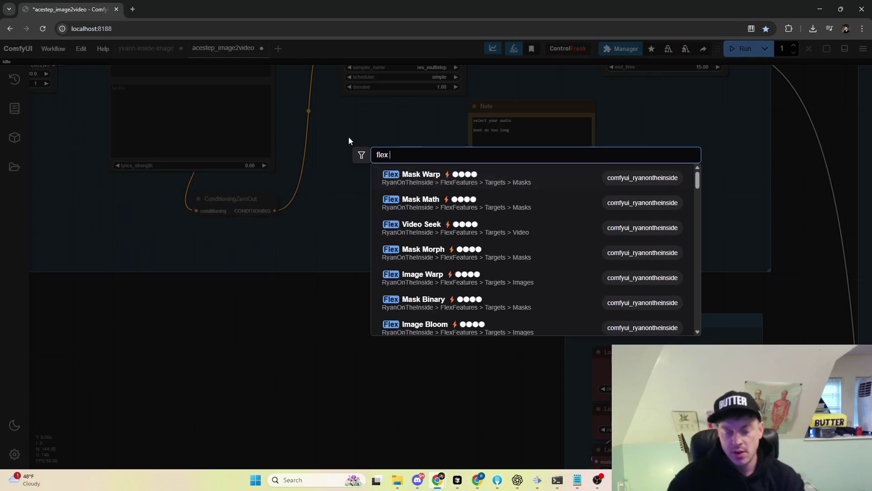
pyautogui.press('BackSpace')
pyautogui.press('BackSpace')
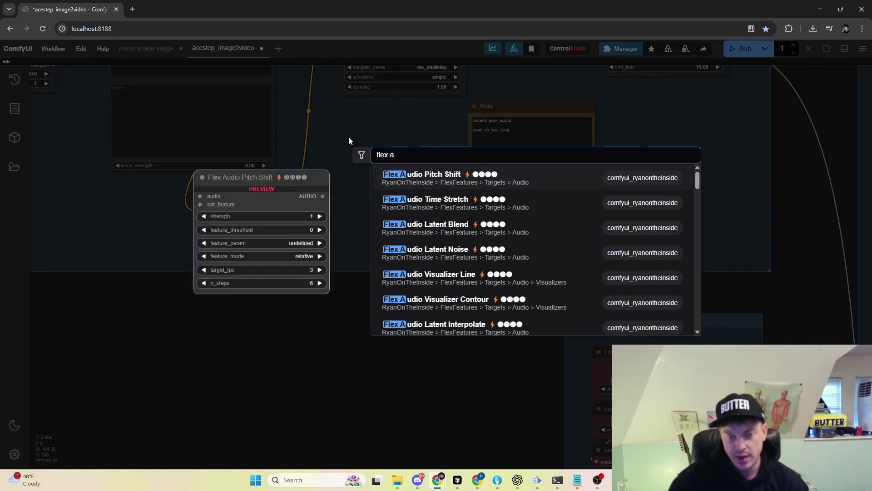
pyautogui.write('late')
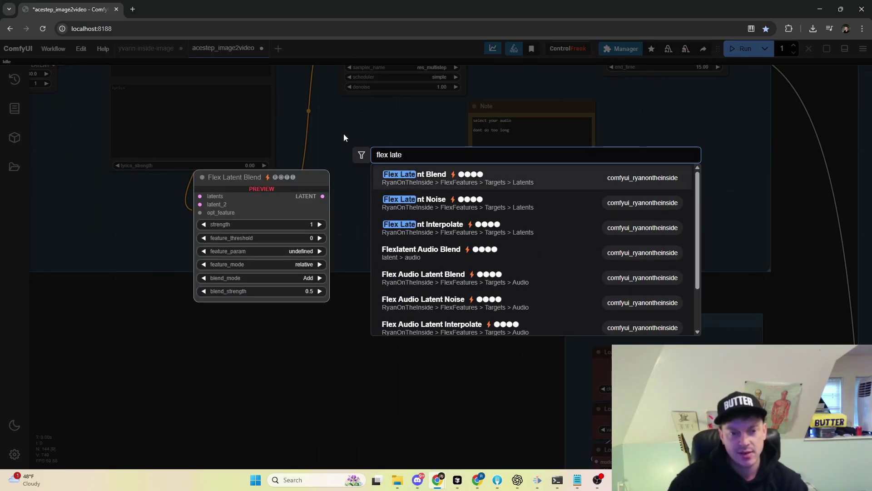
# Change the node search to "flex audio laten" and close it without adding a node
pyautogui.press('BackSpace')
pyautogui.press('BackSpace')
pyautogui.press('BackSpace')
pyautogui.press('BackSpace')
pyautogui.write('au')
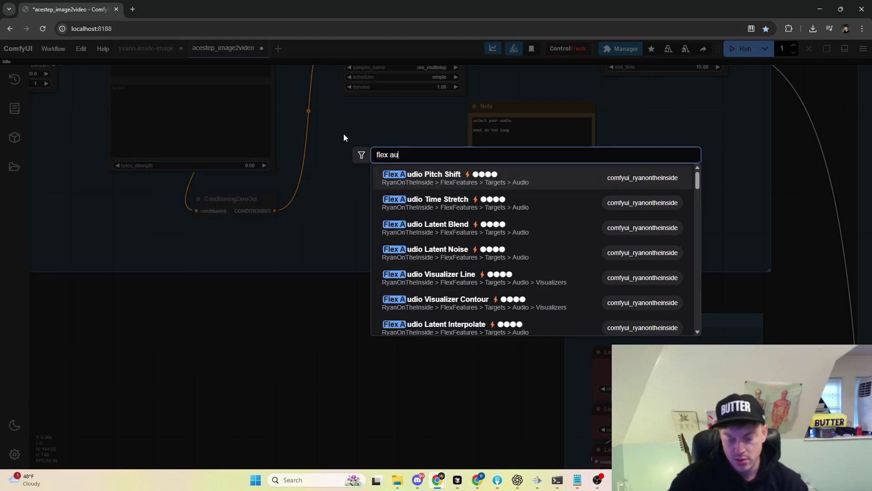
pyautogui.write('dio laten')
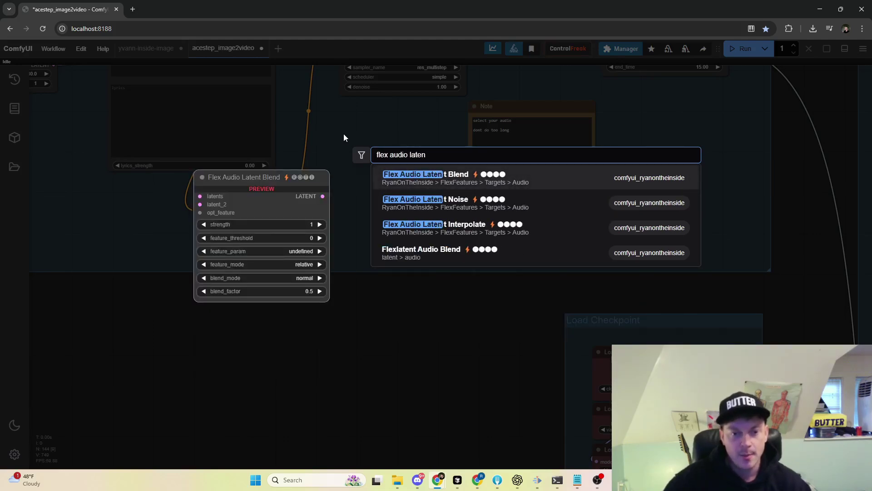
pyautogui.click(481, 339)
# Review the overall layout of the workflow's groups, from audio generation through to Upscale
pyautogui.scroll(-5, 481, 334)
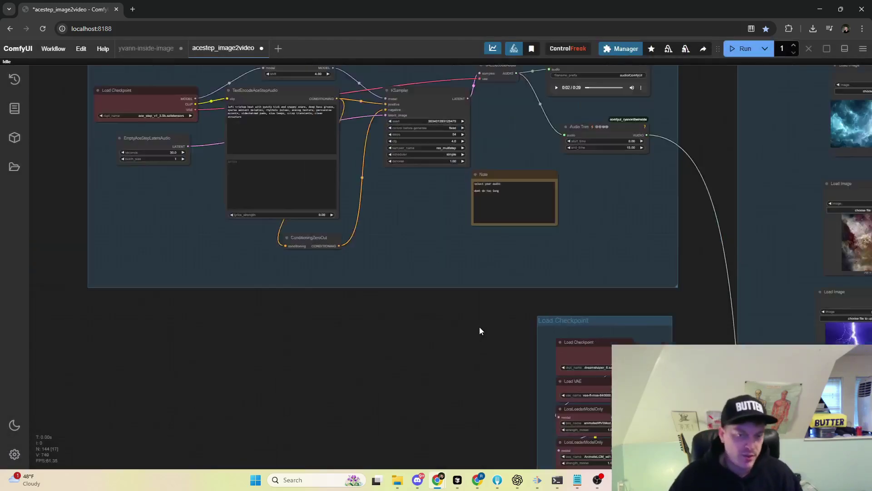
pyautogui.moveTo(467, 327); pyautogui.dragTo(378, 302)
pyautogui.scroll(-5, 379, 306)
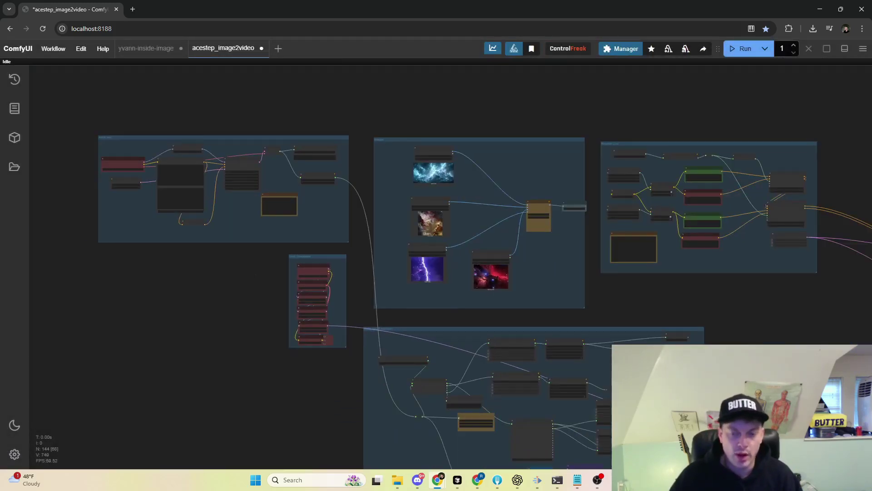
pyautogui.moveTo(823, 361); pyautogui.dragTo(460, 256)
pyautogui.scroll(-4, 626, 297)
pyautogui.moveTo(527, 265); pyautogui.dragTo(398, 236)
pyautogui.scroll(-5, 402, 238)
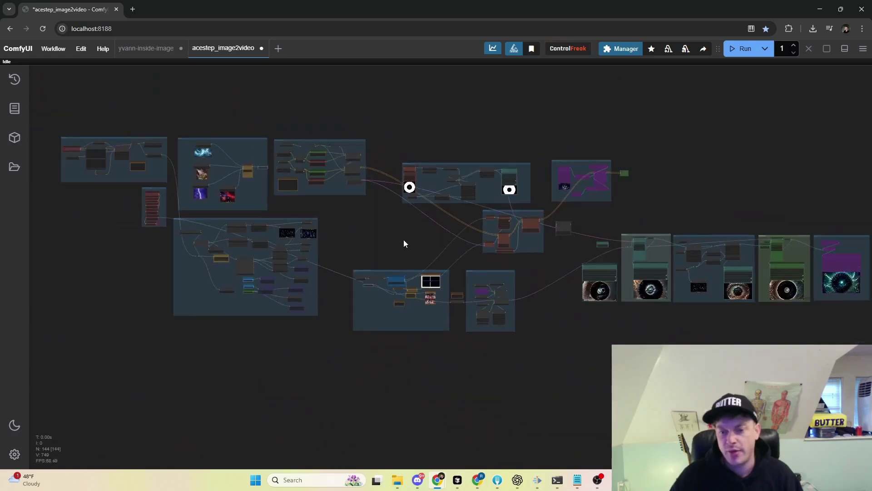